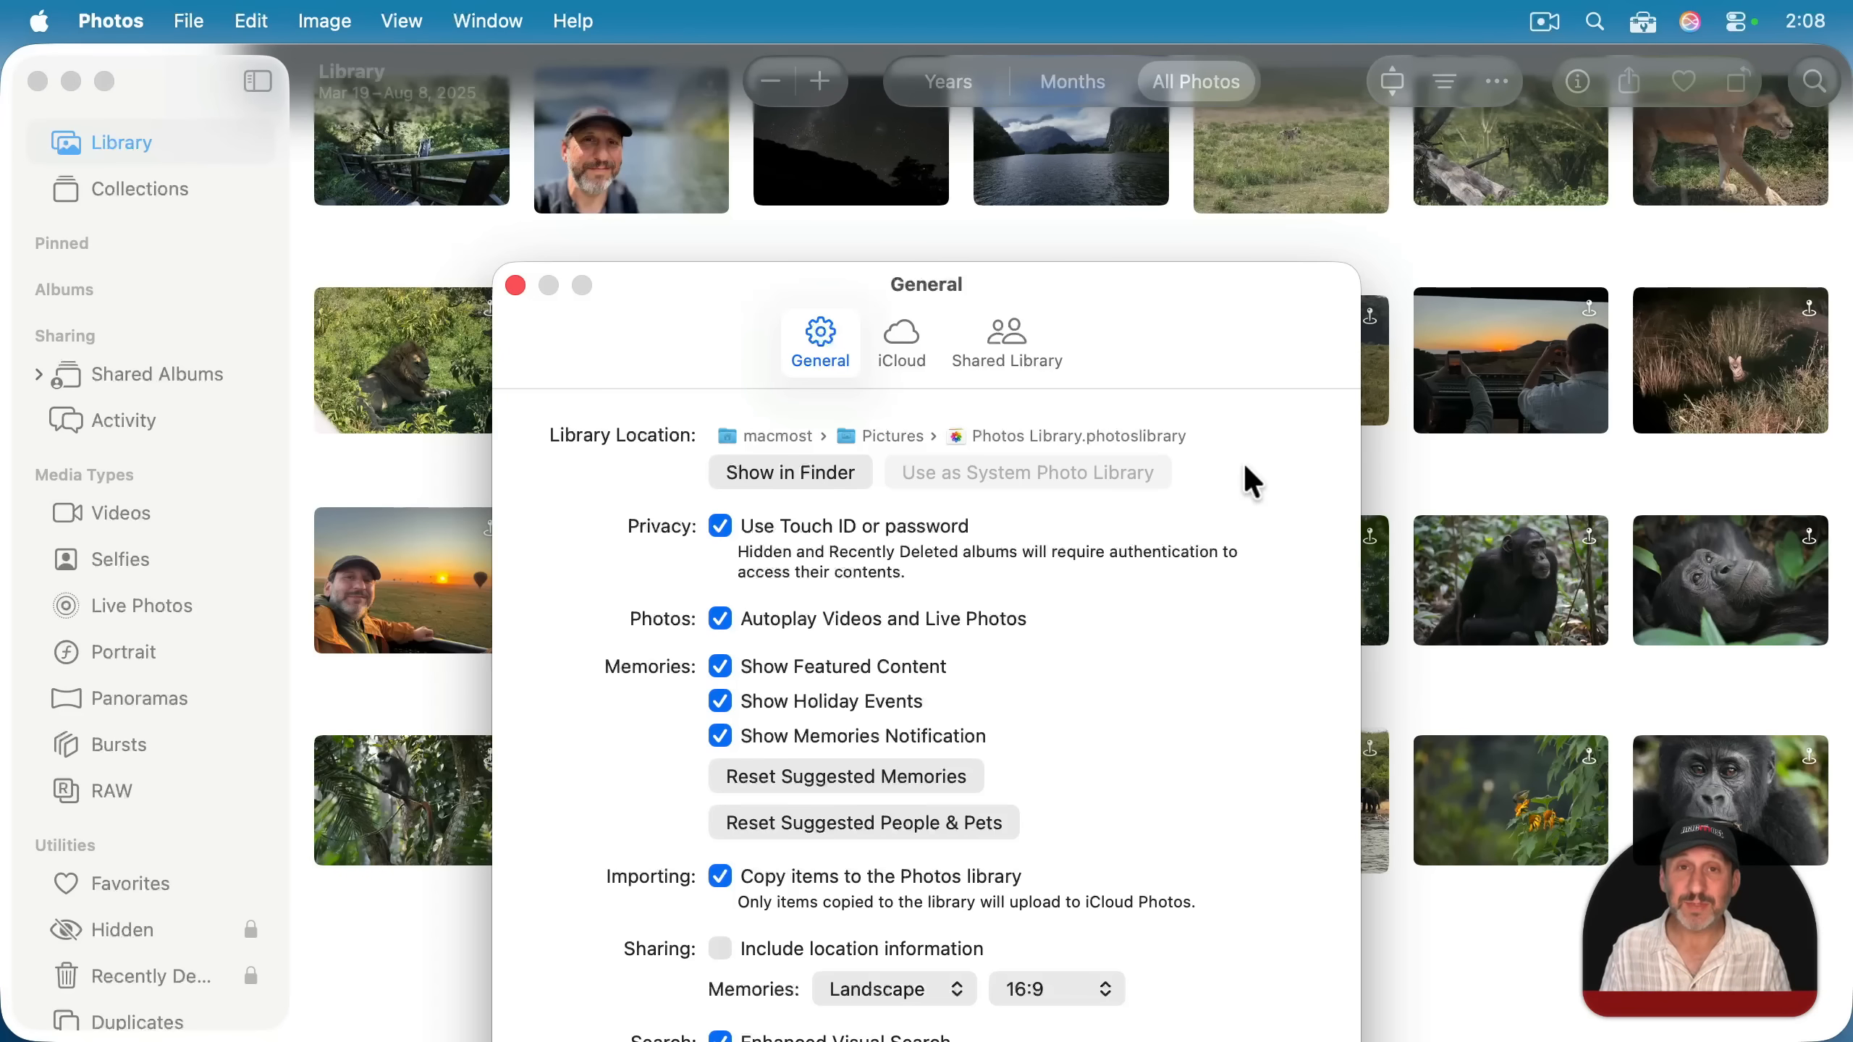
# - Reveal the current photo library file in Finder from the General settings, and return to Photos
pyautogui.click(771, 472)
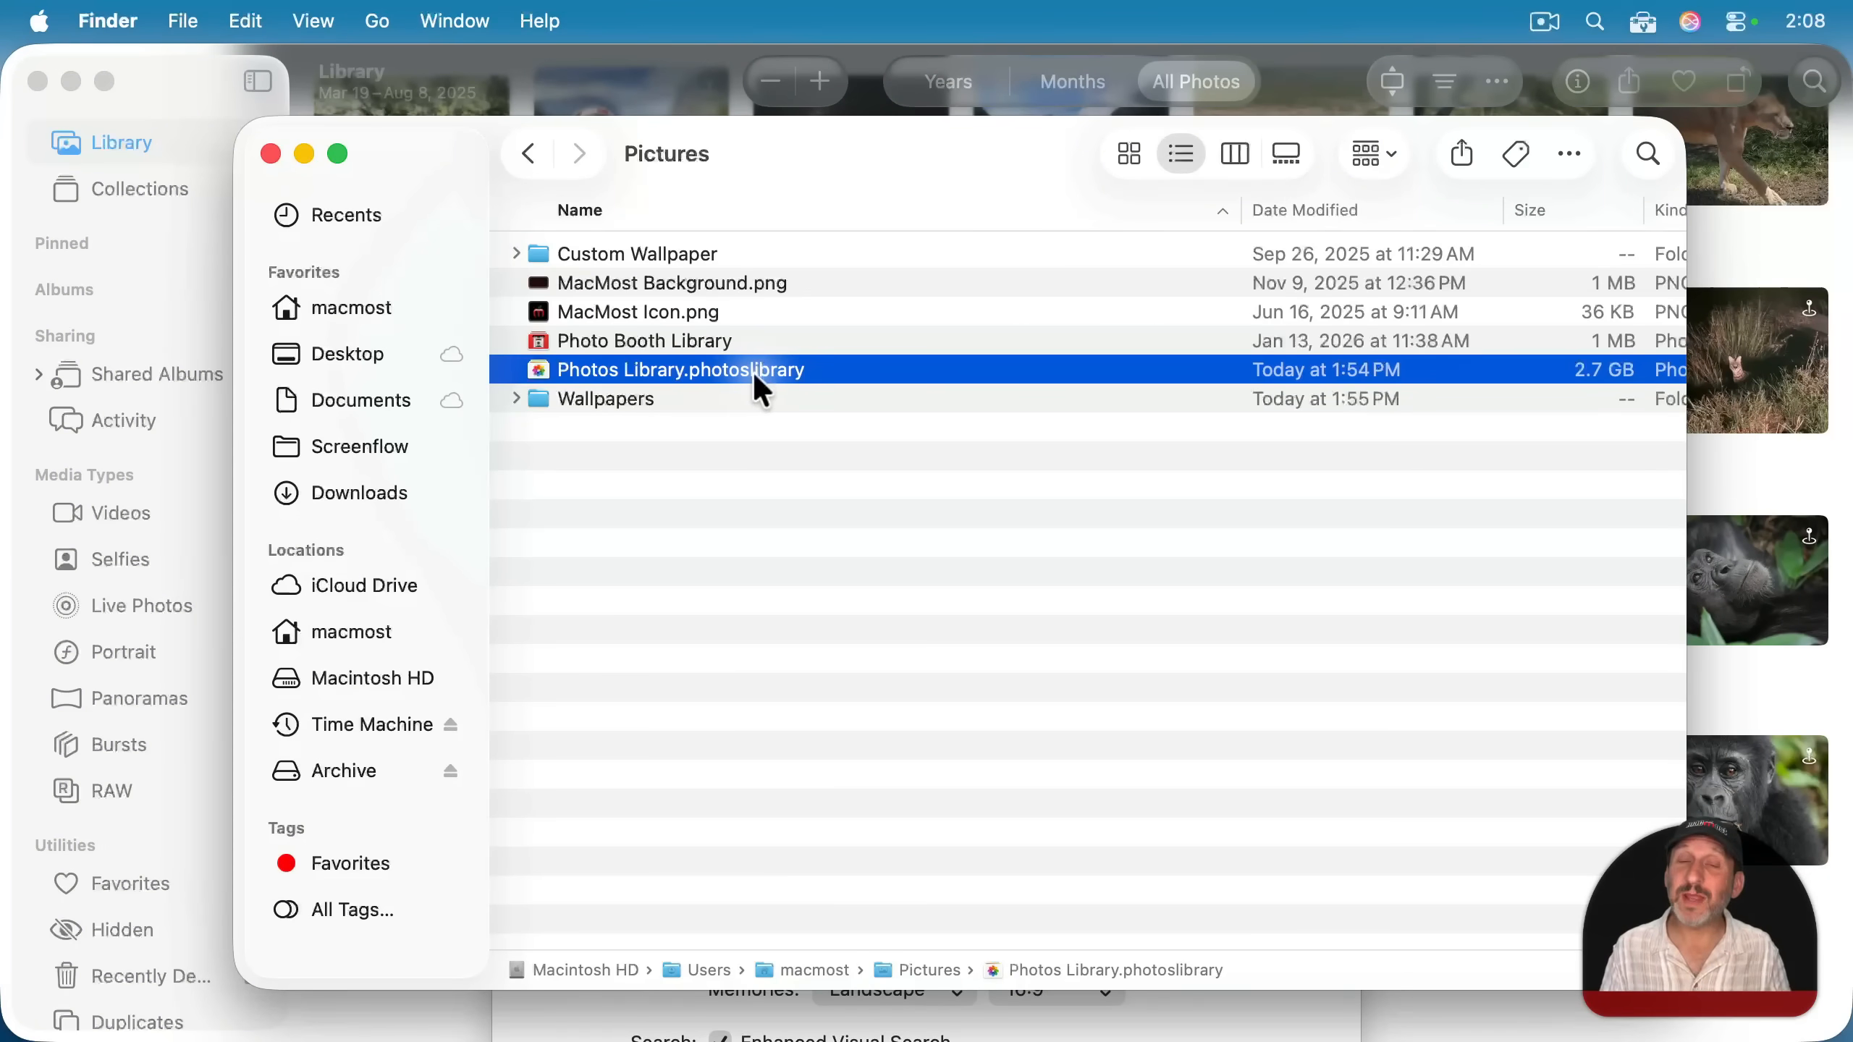
pyautogui.press('super+Tab')
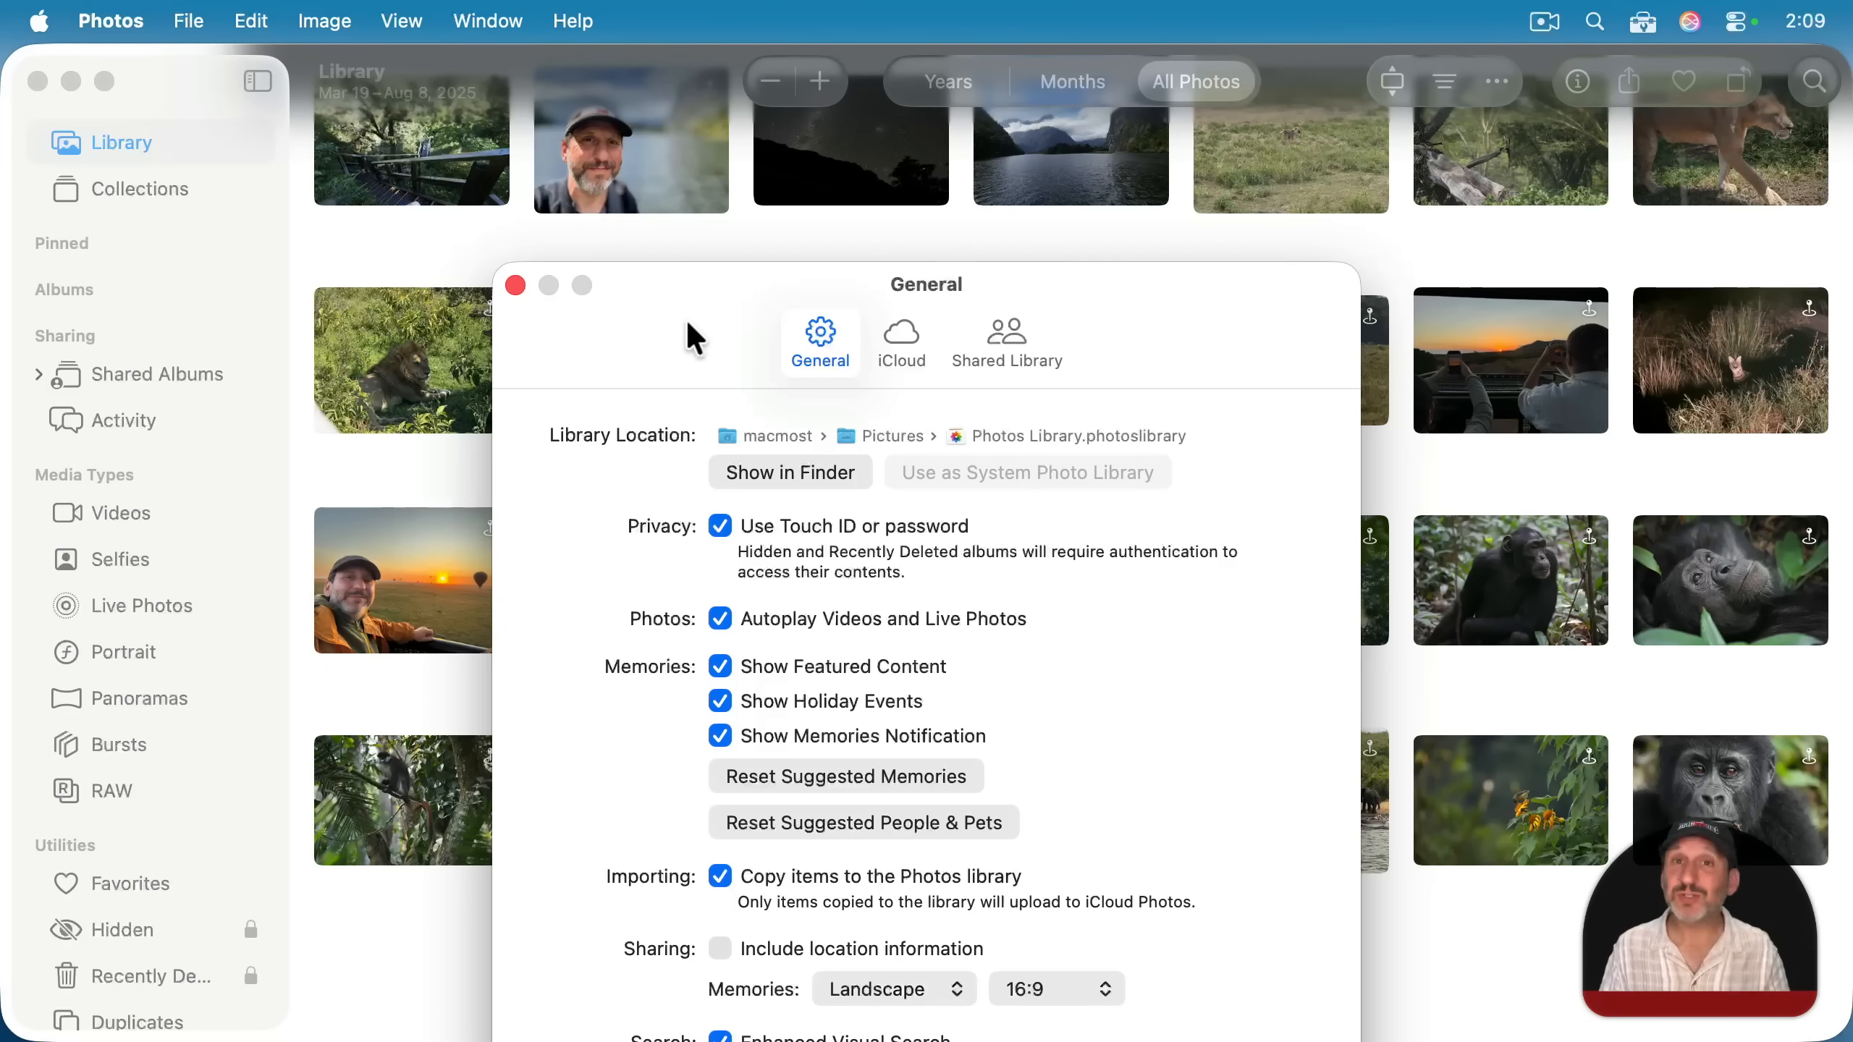
# - Review the iCloud Photos and General settings, close the settings, and check the sync status at the end of the library
pyautogui.click(906, 321)
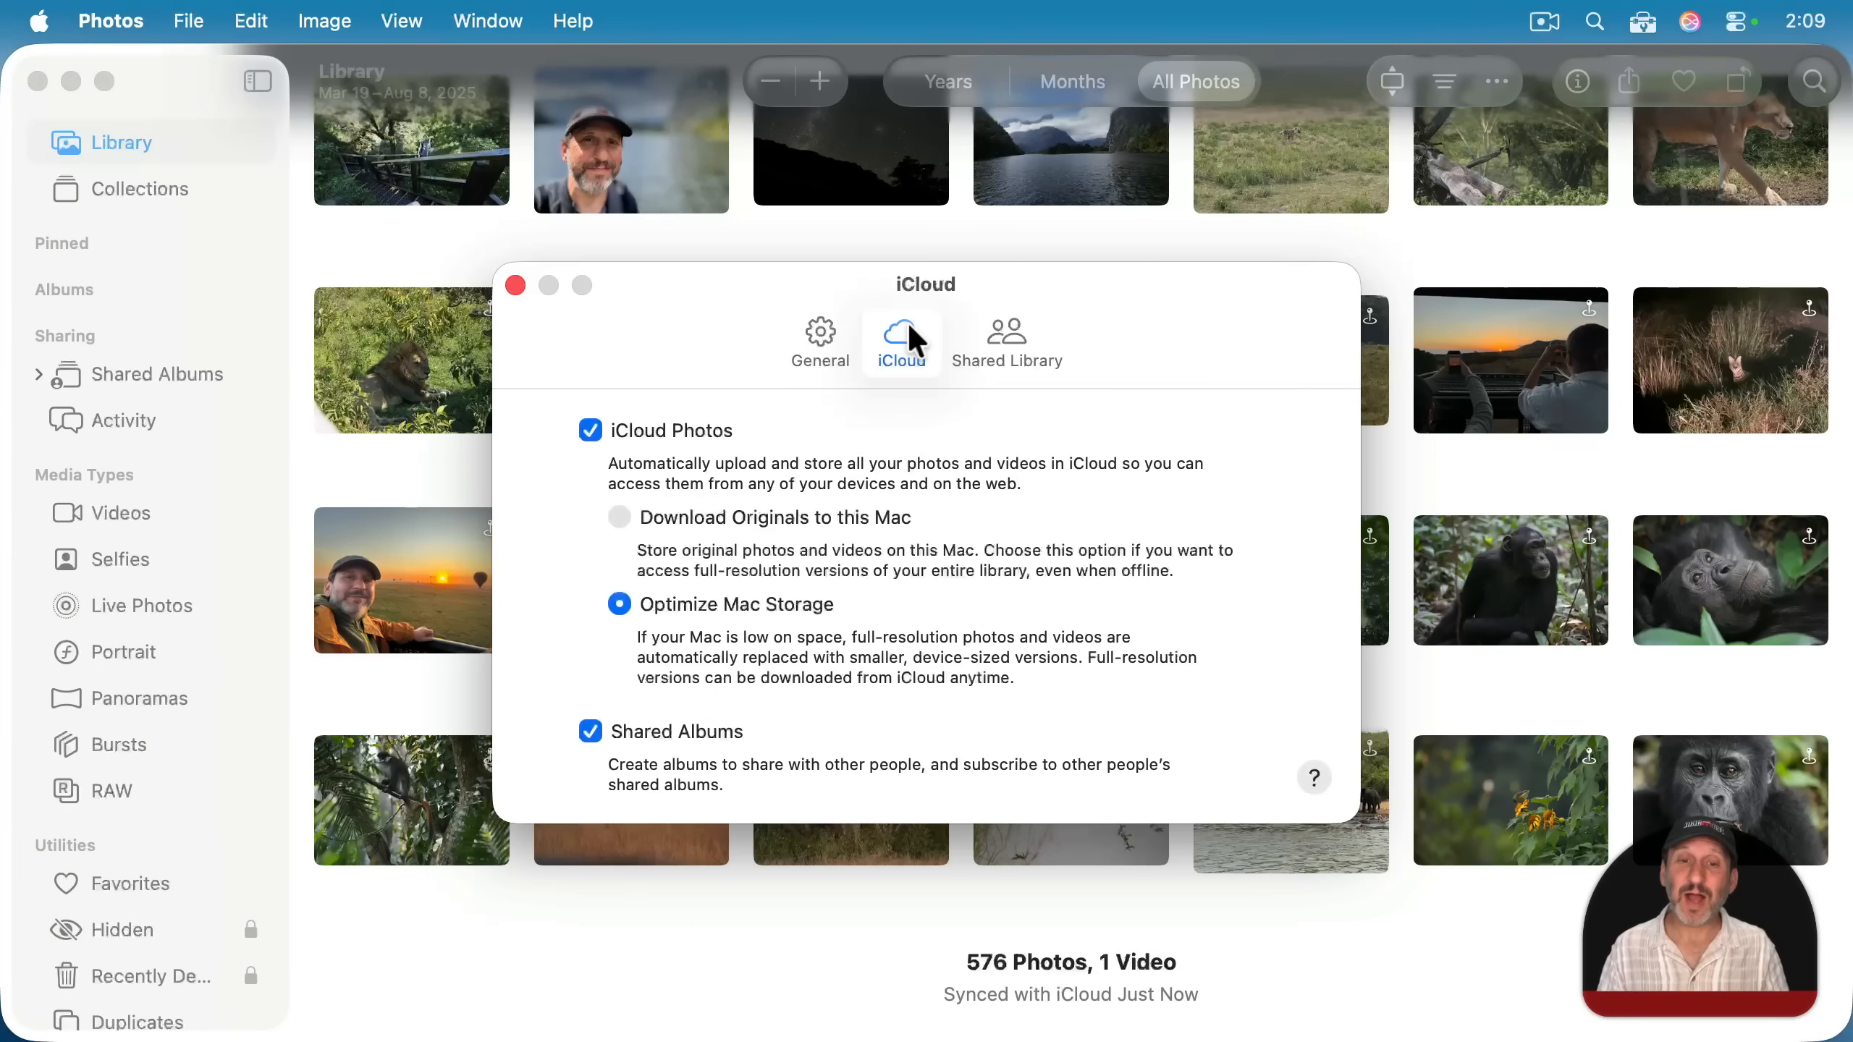
pyautogui.click(589, 424)
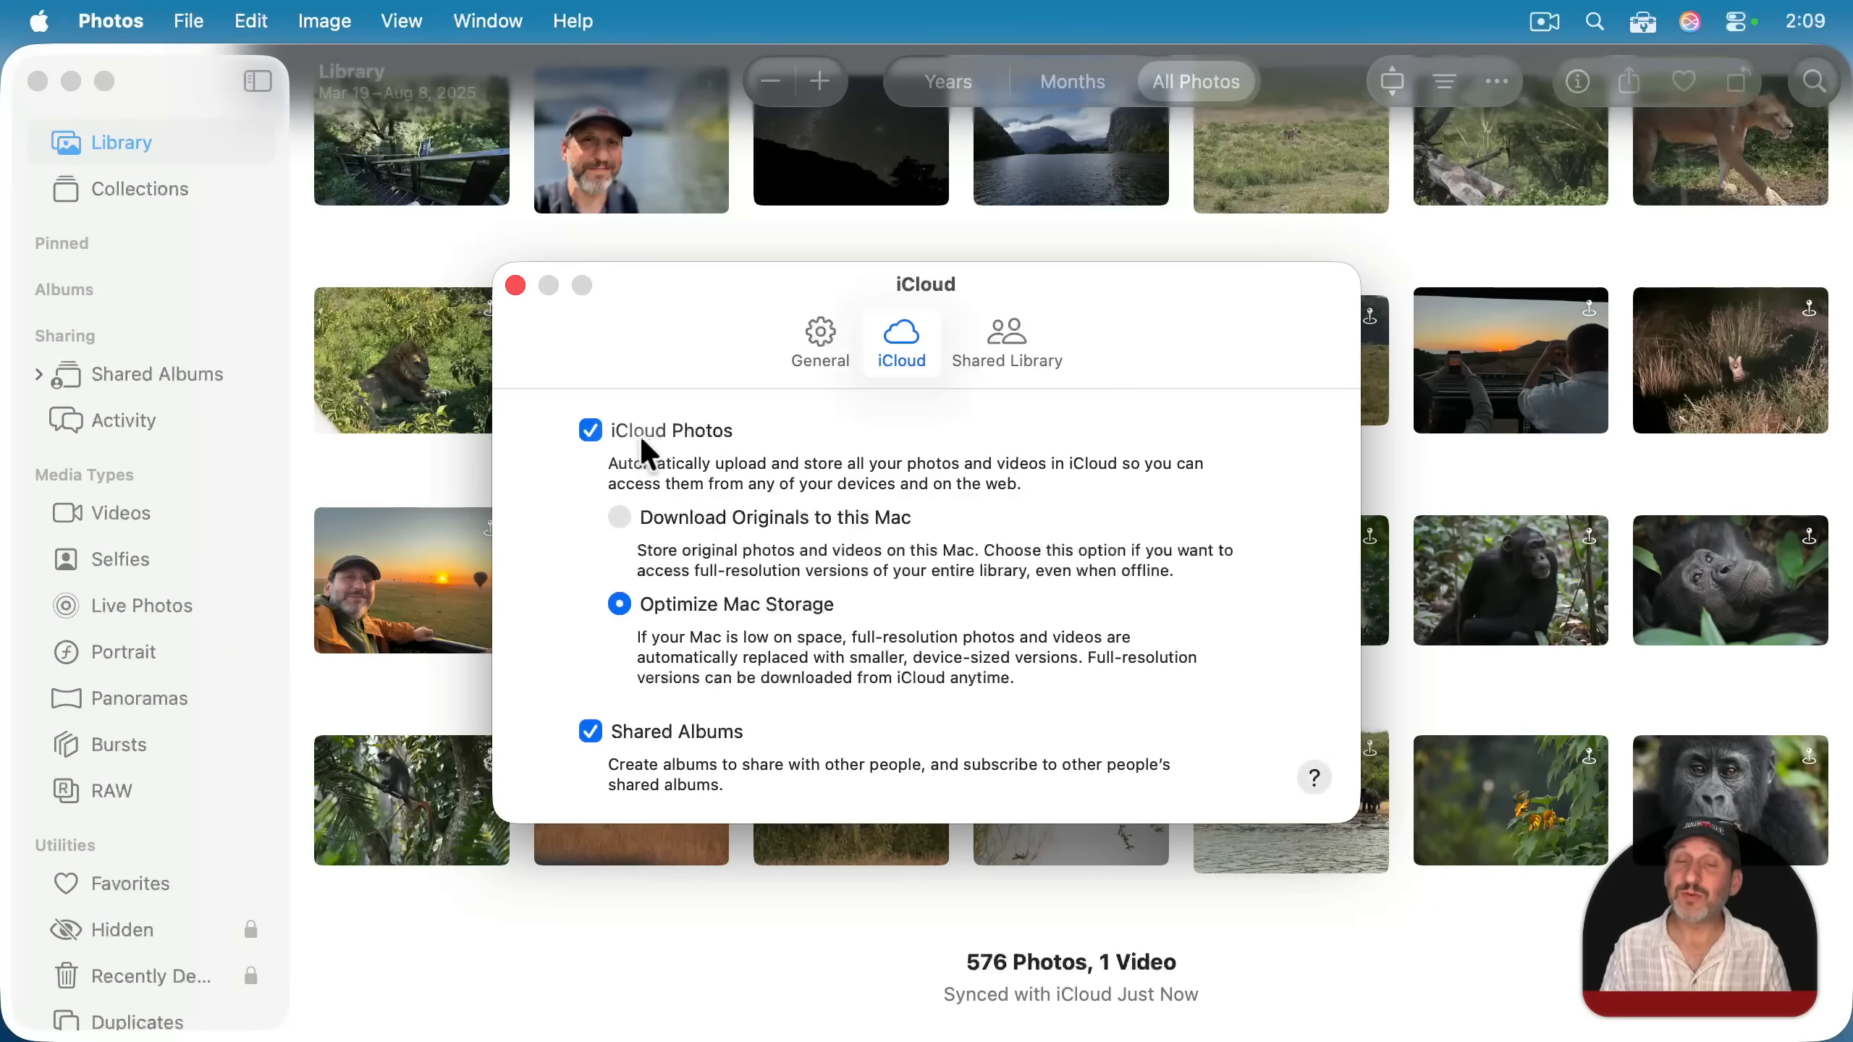
pyautogui.click(824, 343)
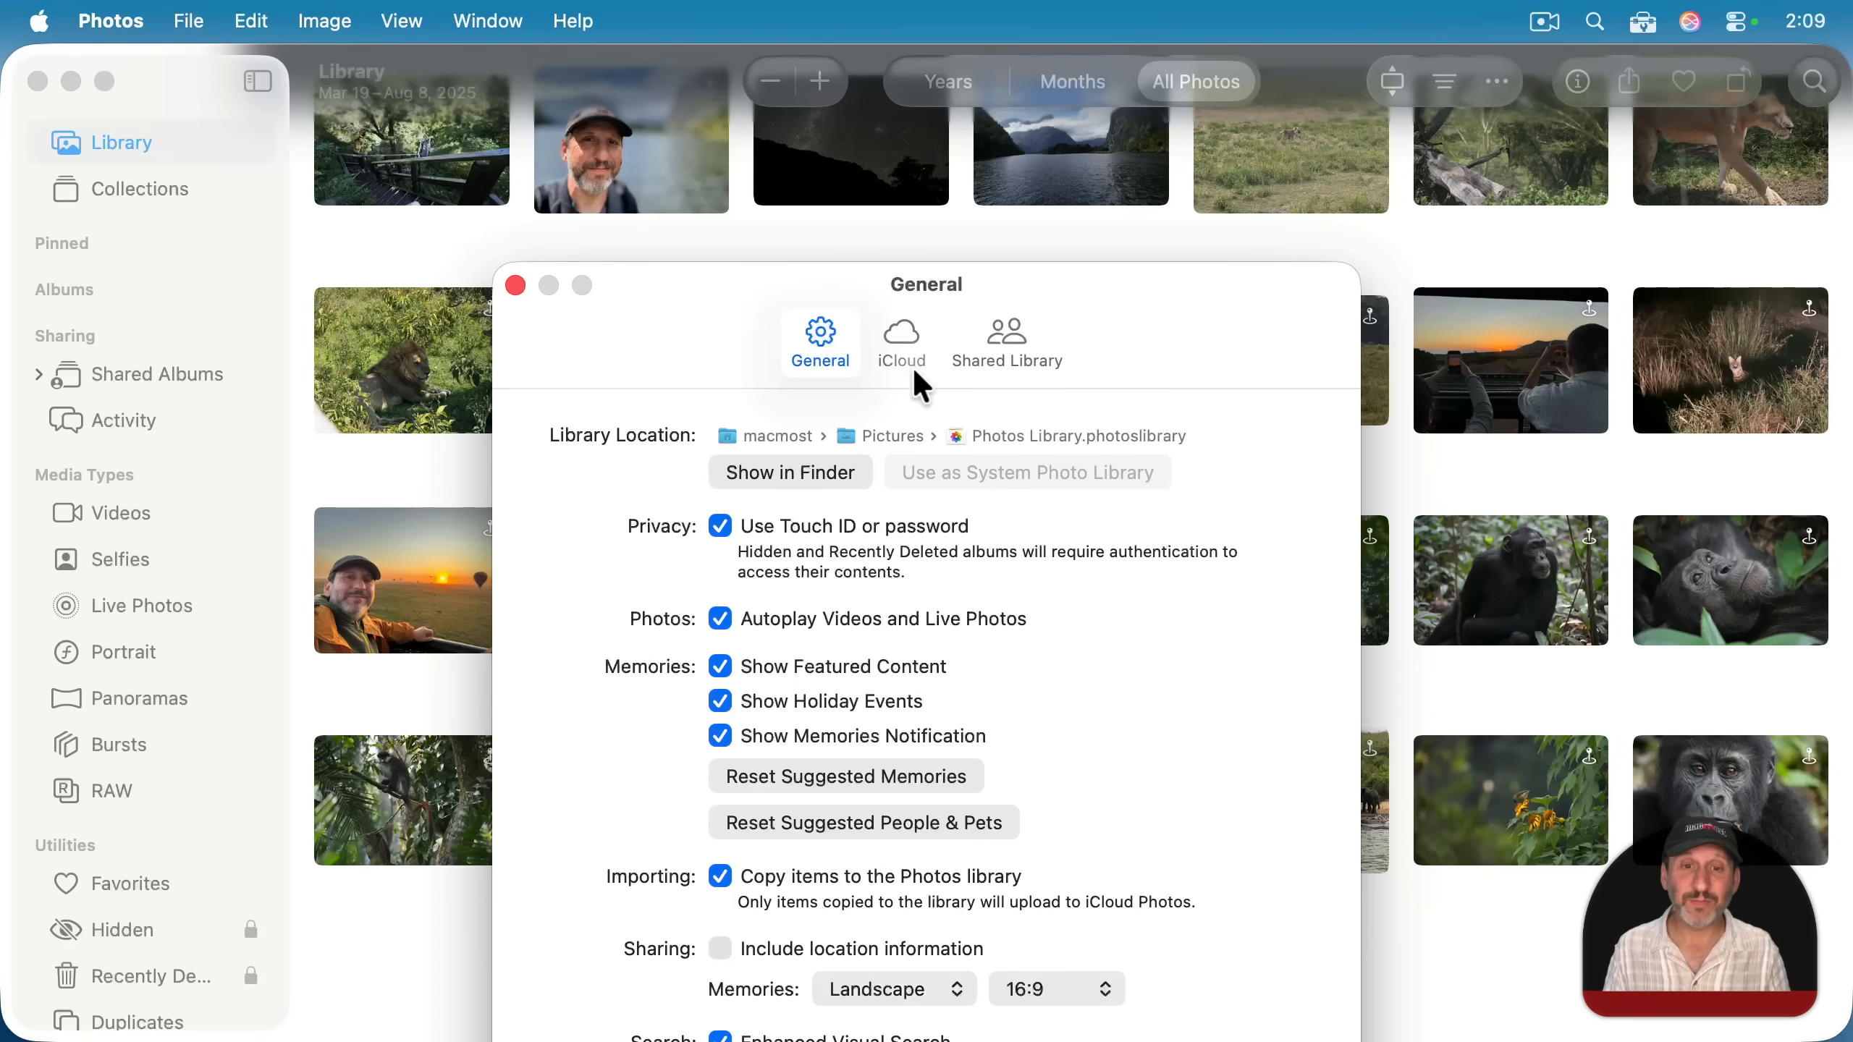
pyautogui.click(904, 344)
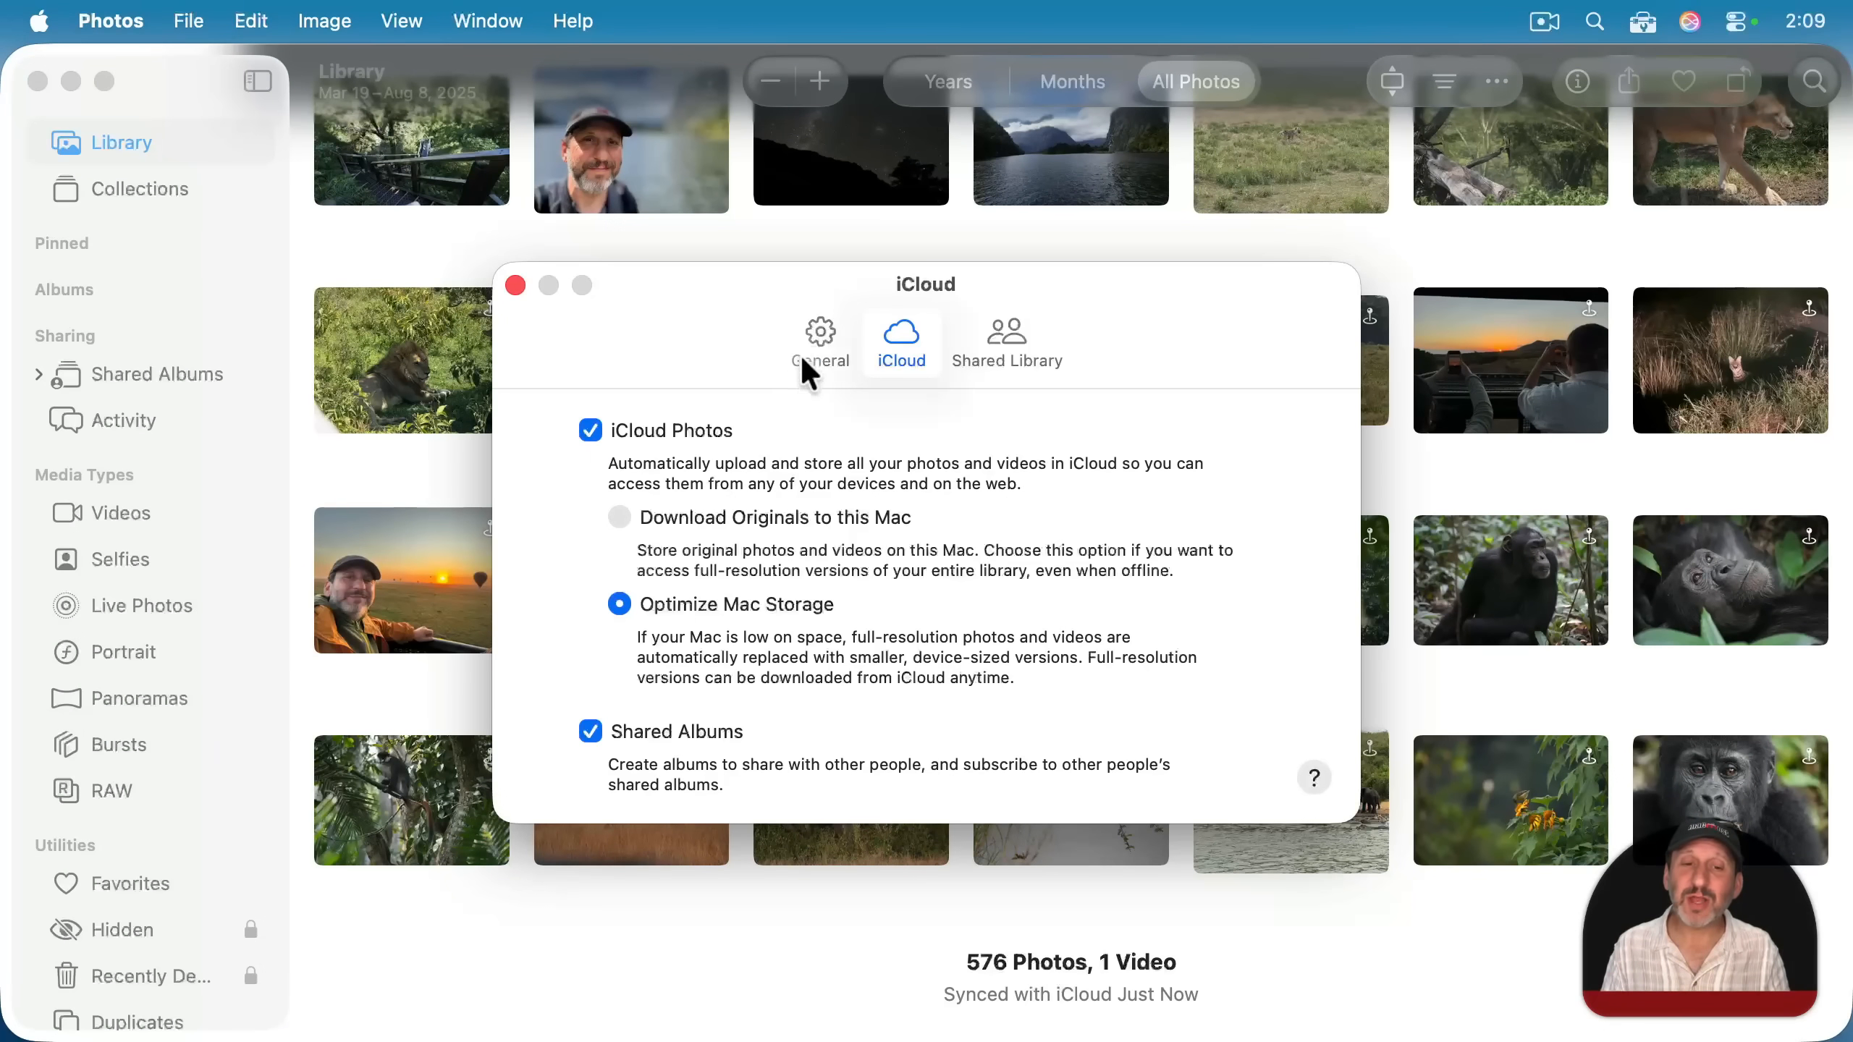
pyautogui.click(820, 358)
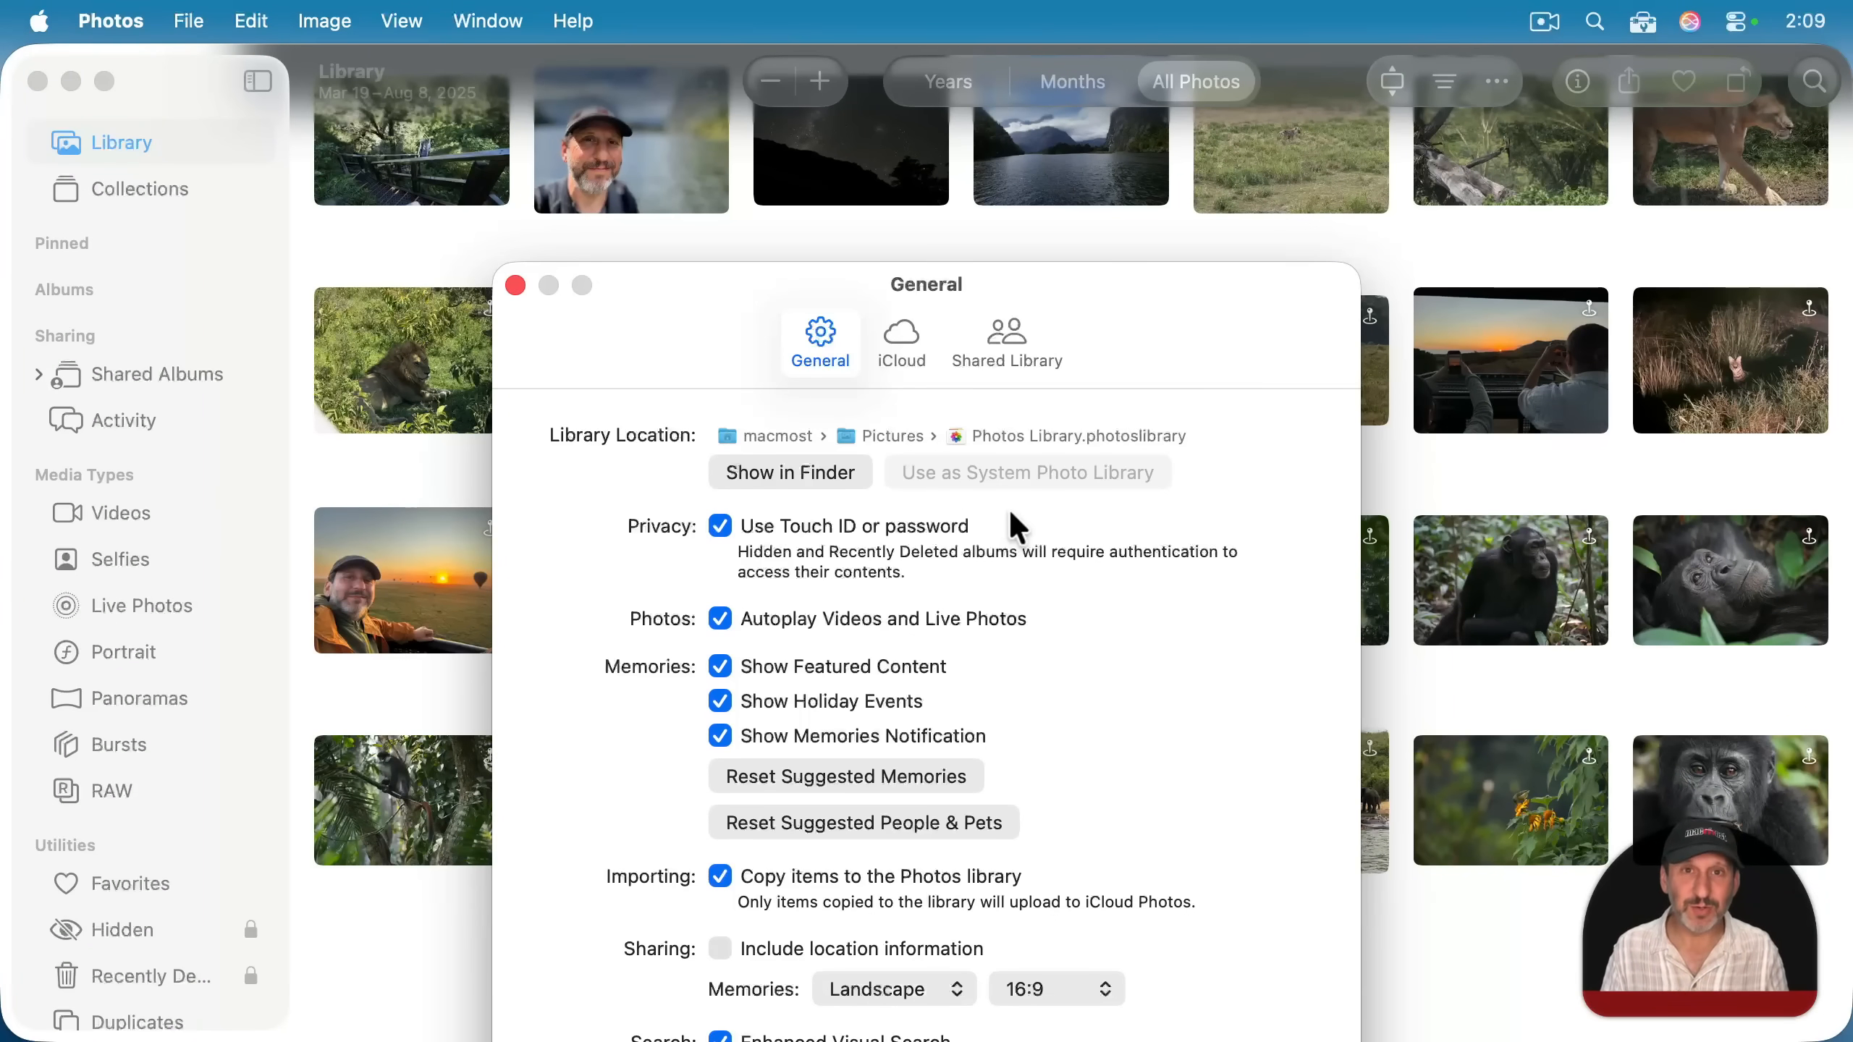
pyautogui.press('super+w')
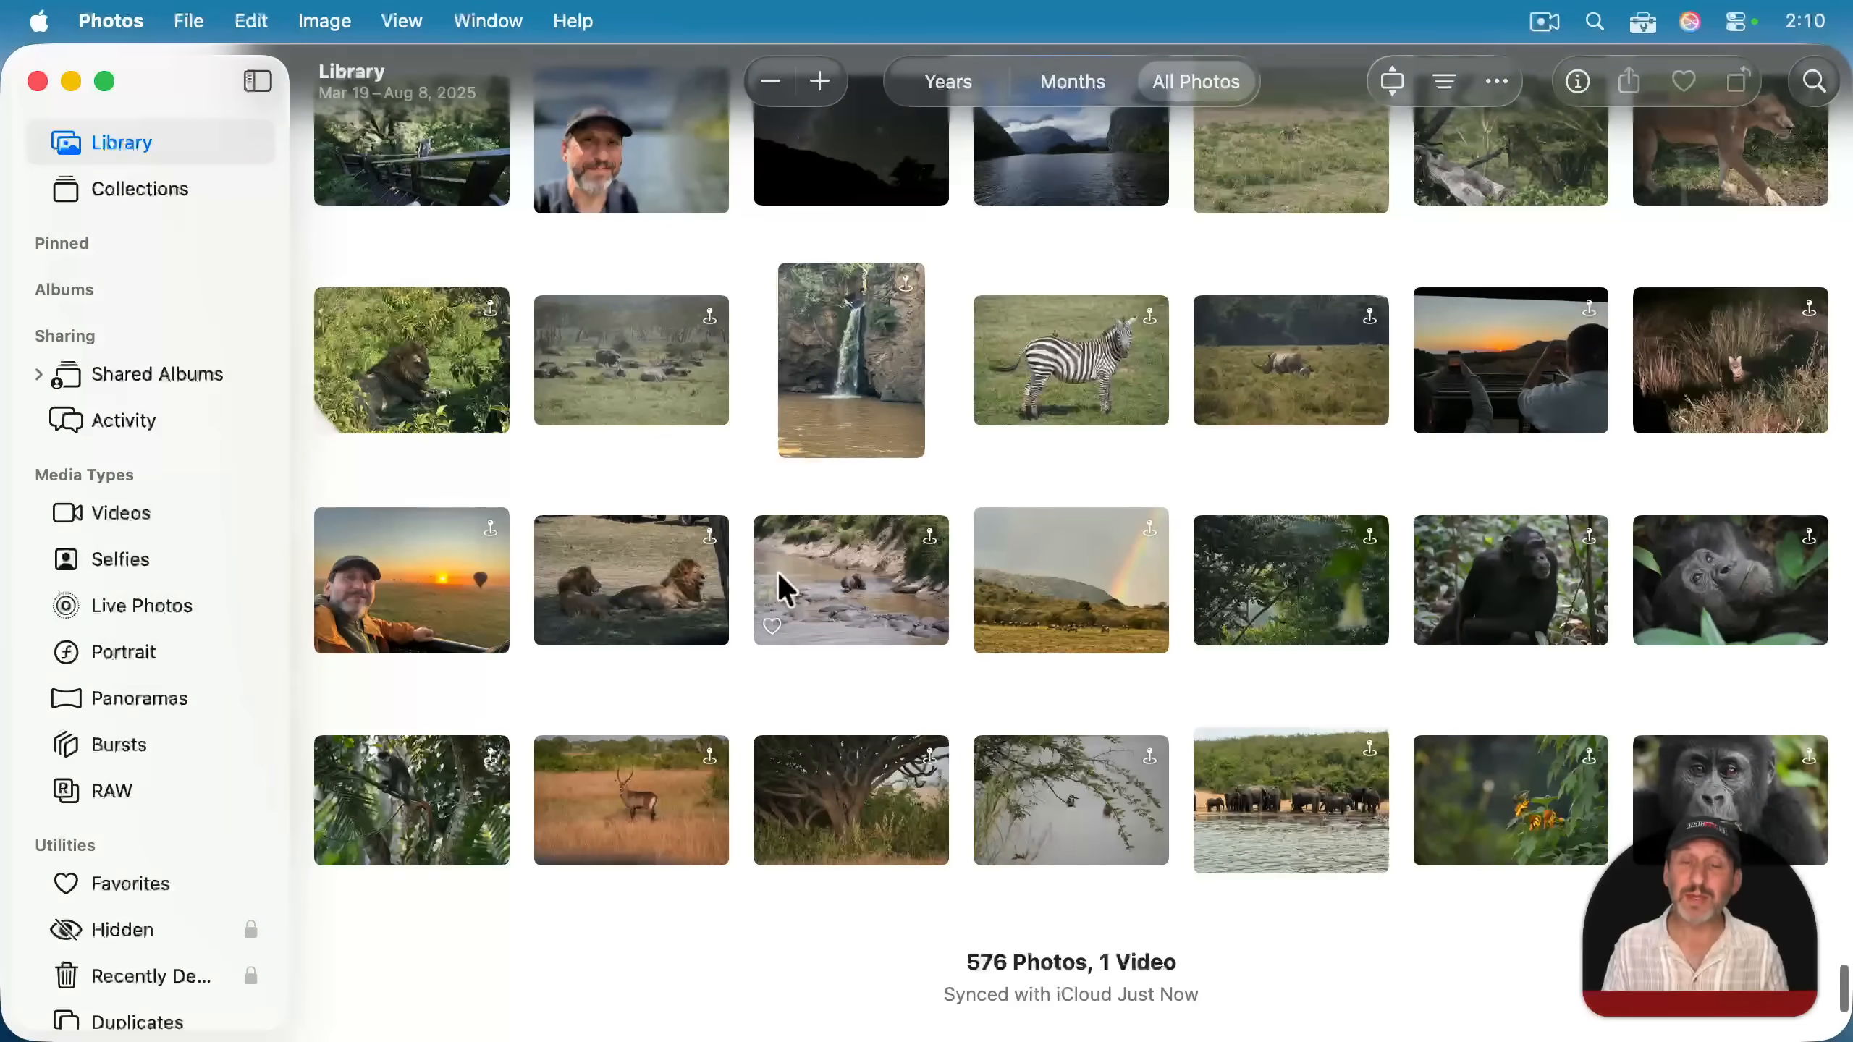
pyautogui.scroll(3, 777, 573)
pyautogui.scroll(-5, 777, 572)
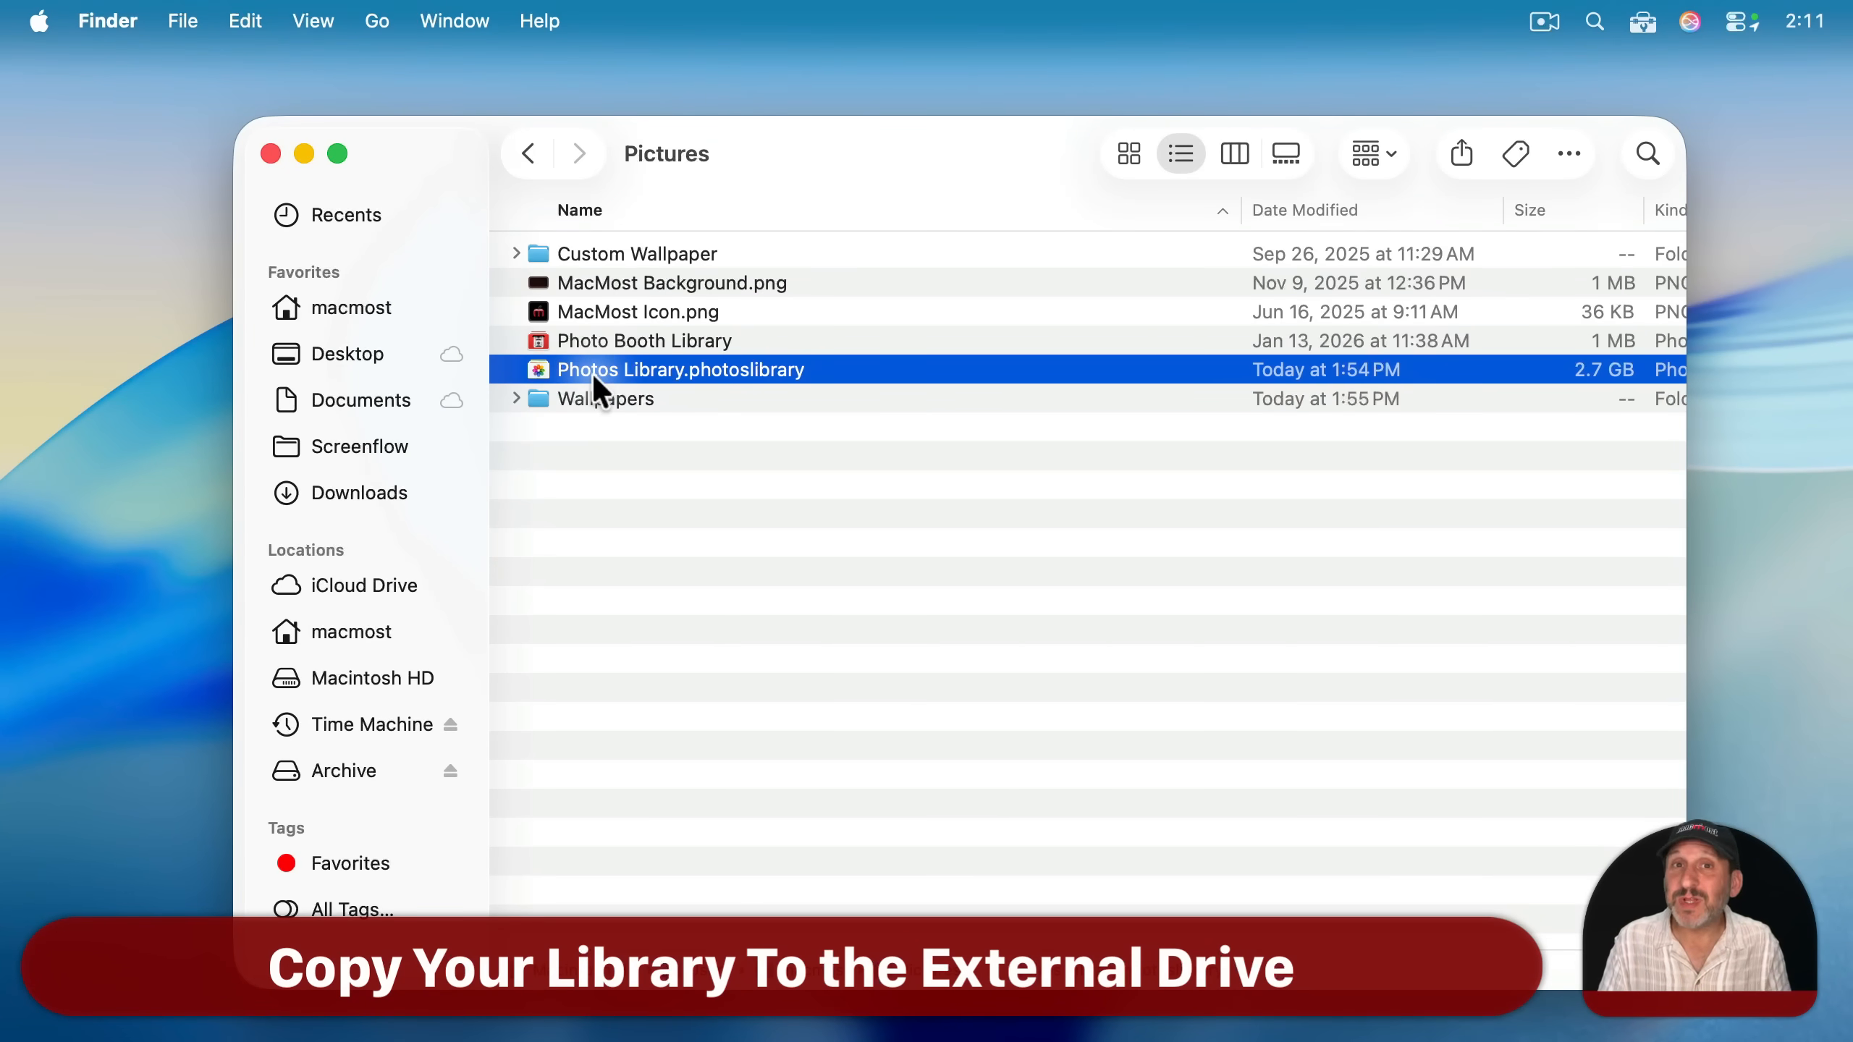
# - Open a second Finder window and tile it beside the Pictures window using the Right & Left arrangement
pyautogui.click(183, 21)
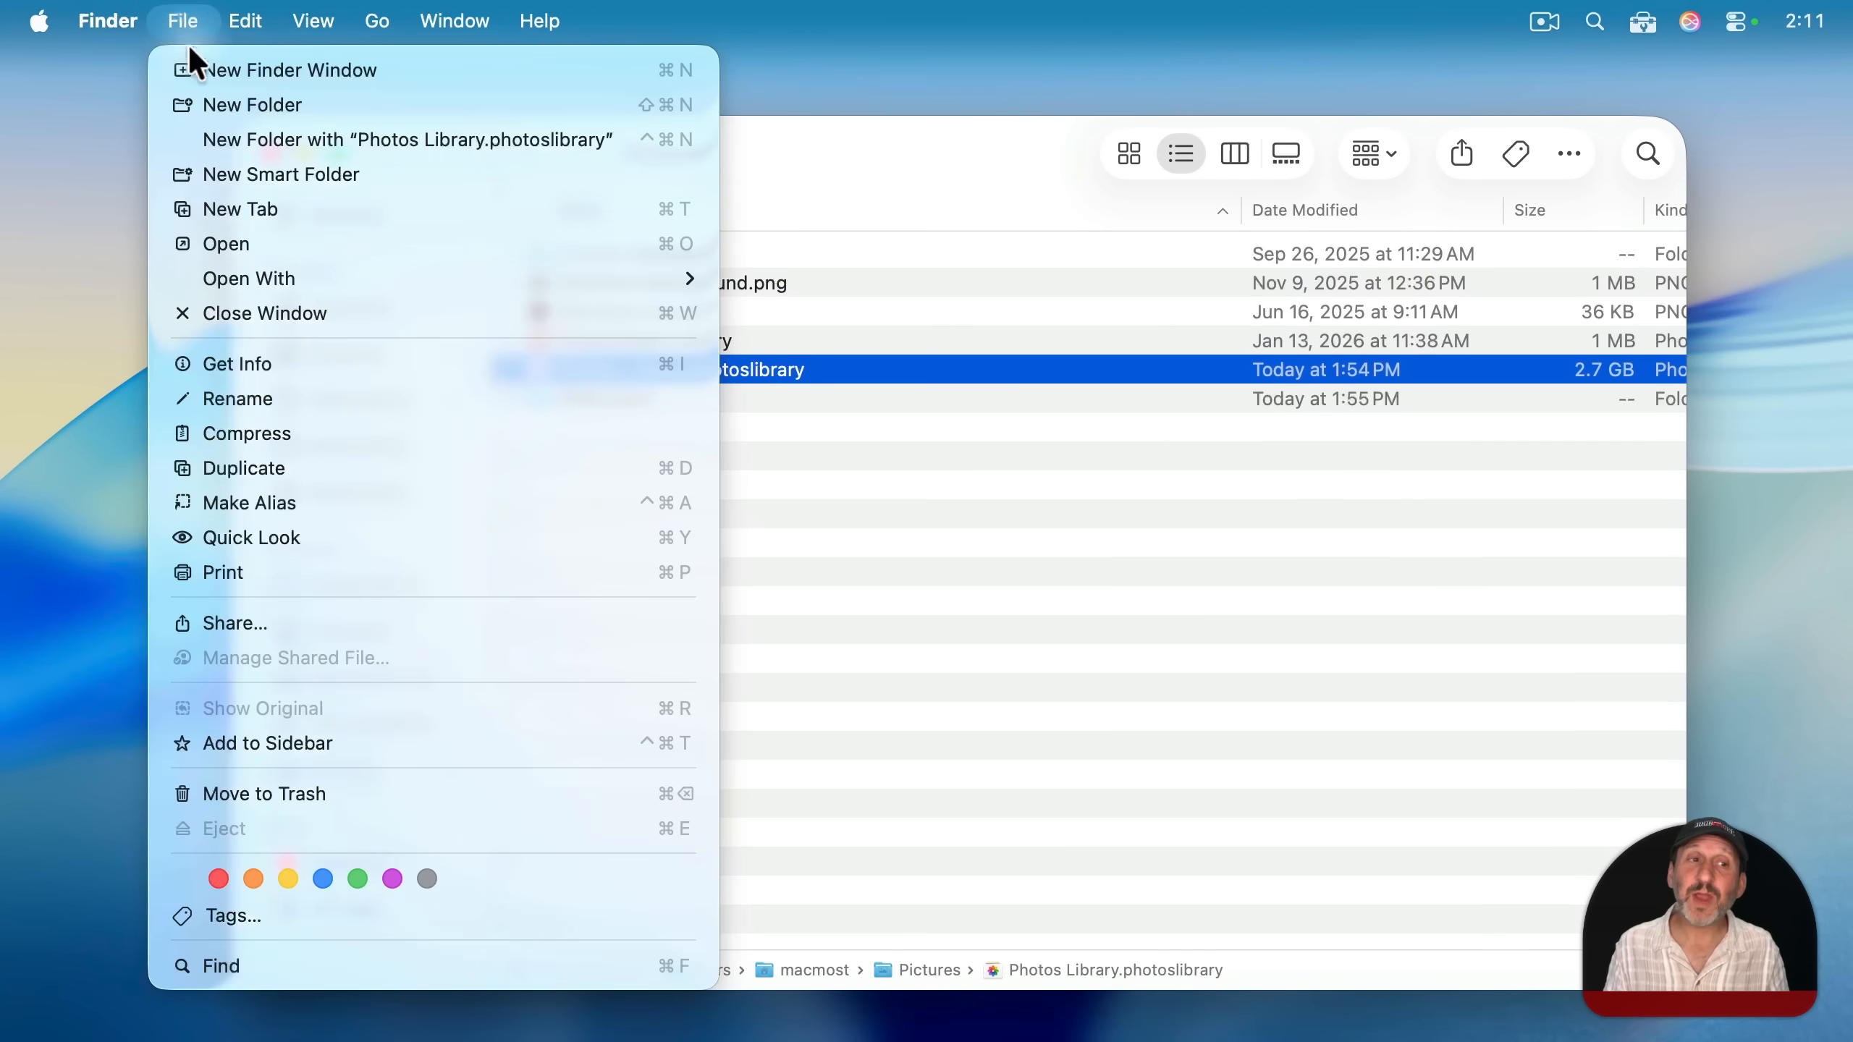
pyautogui.click(196, 70)
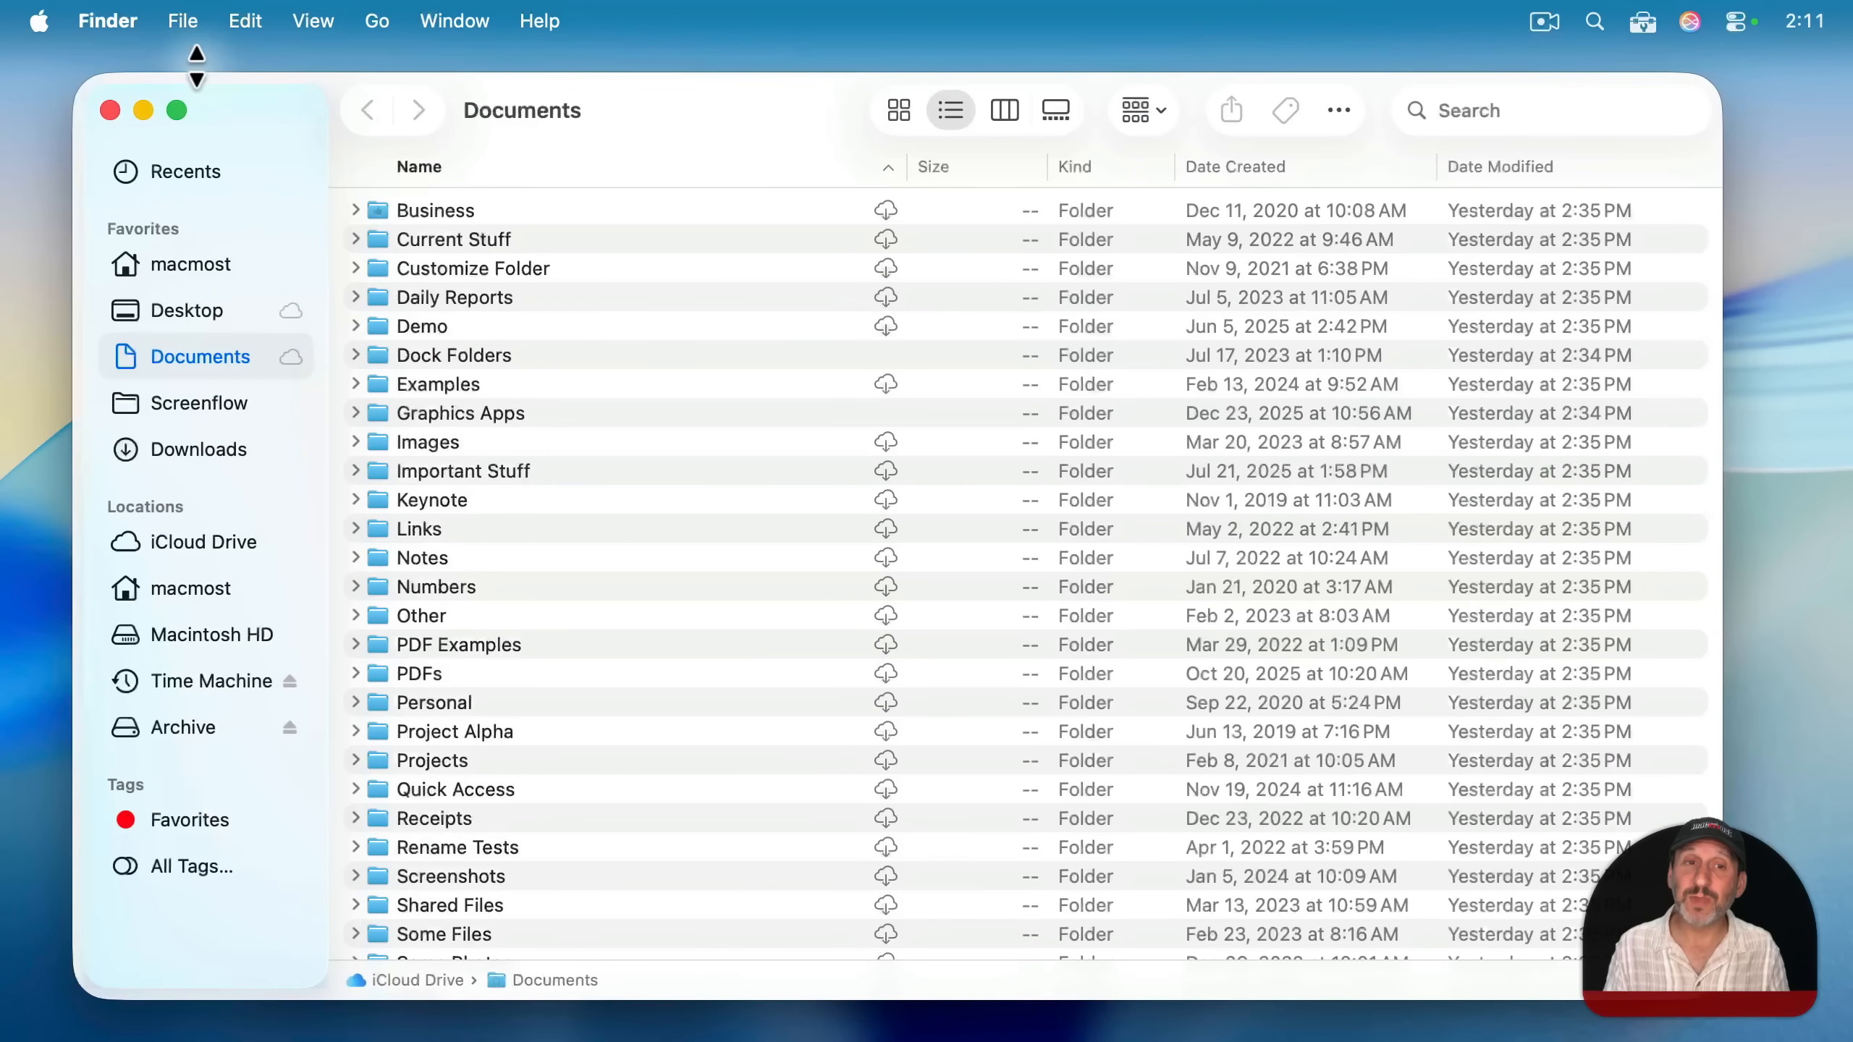
pyautogui.click(451, 29)
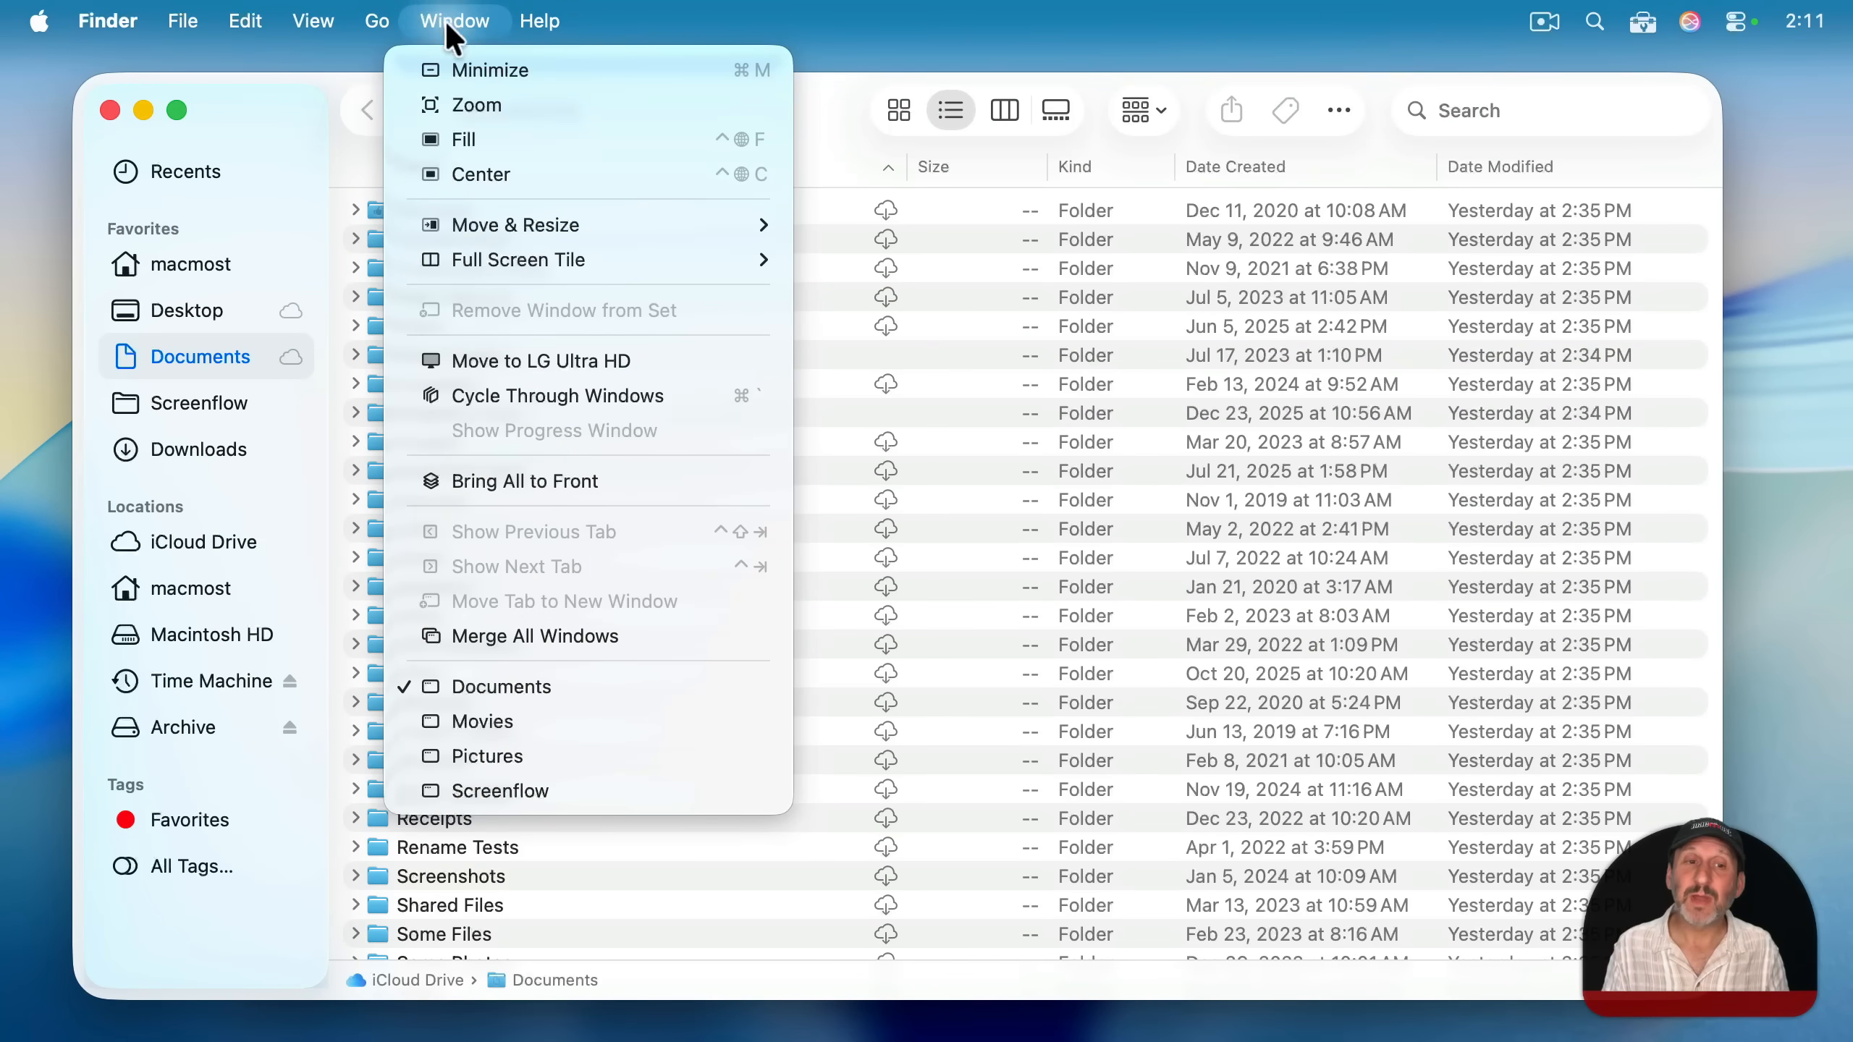
pyautogui.moveTo(551, 223)
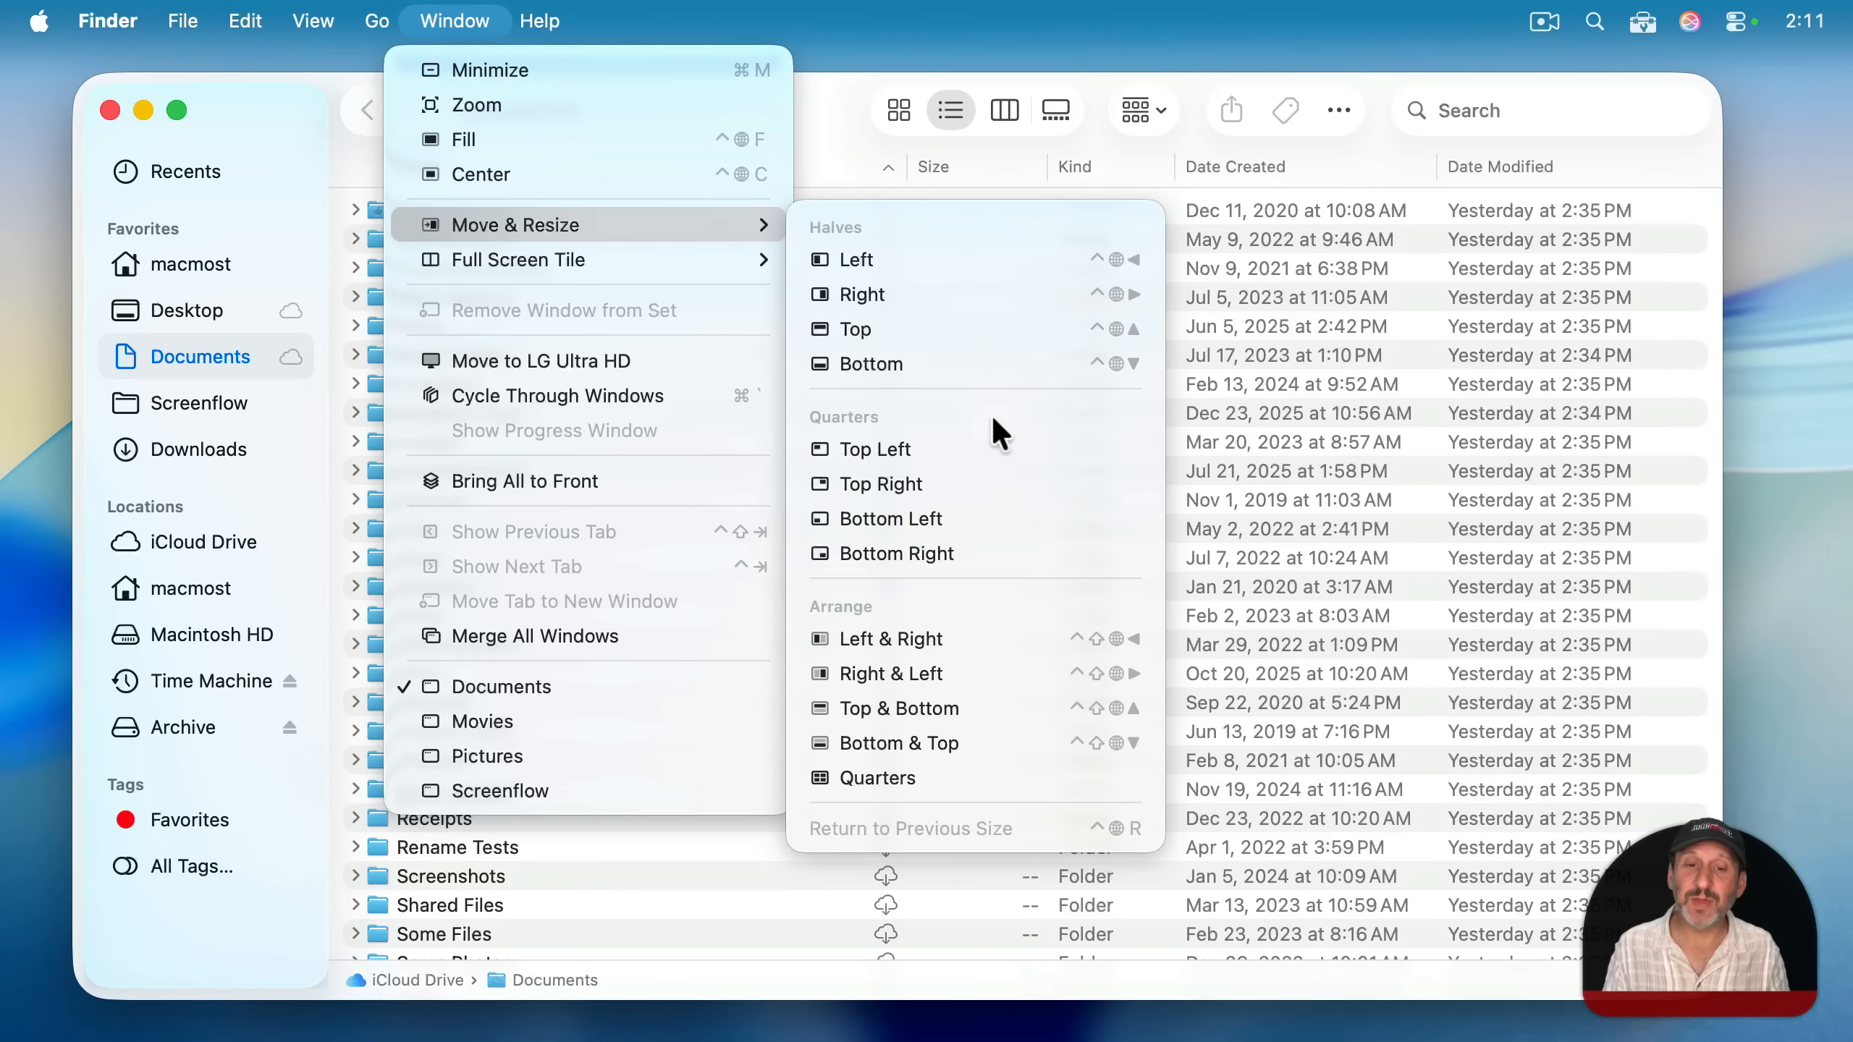
pyautogui.click(910, 672)
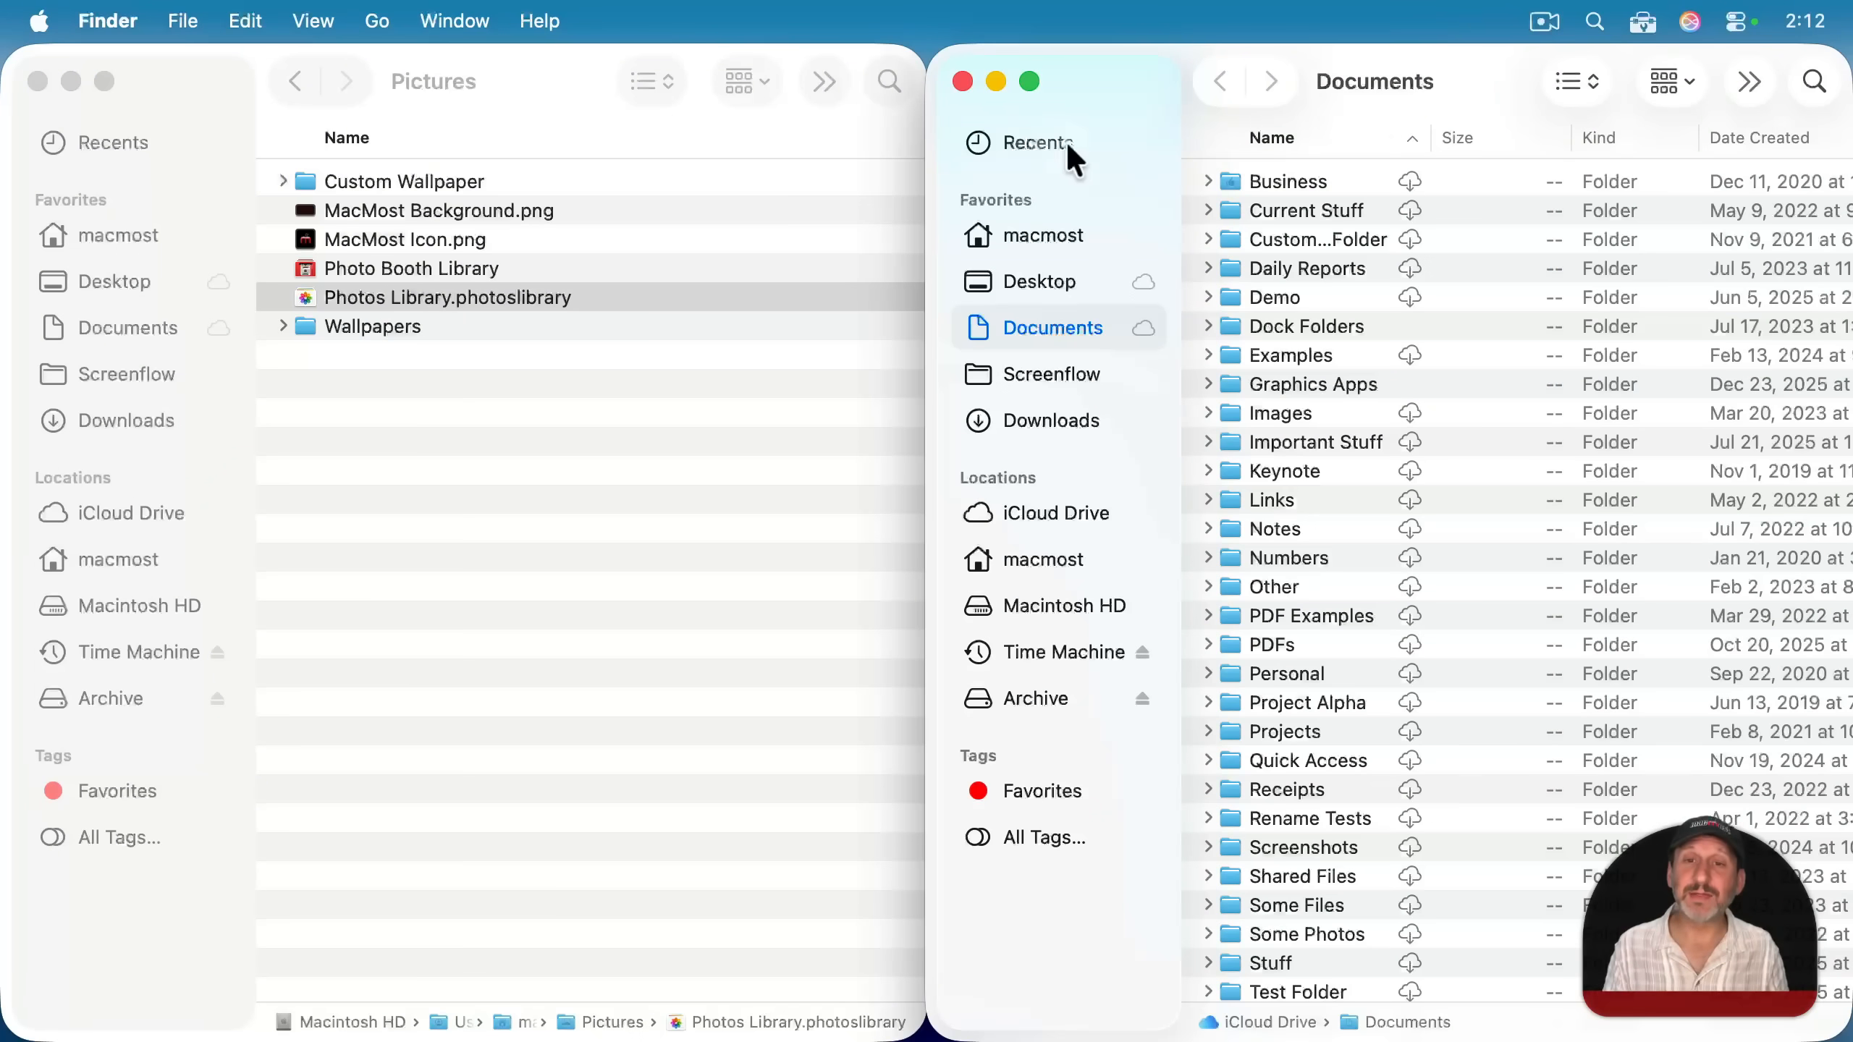
# - Copy Photos Library.photoslibrary from the Pictures folder to the top level of the Archive drive
pyautogui.click(1028, 704)
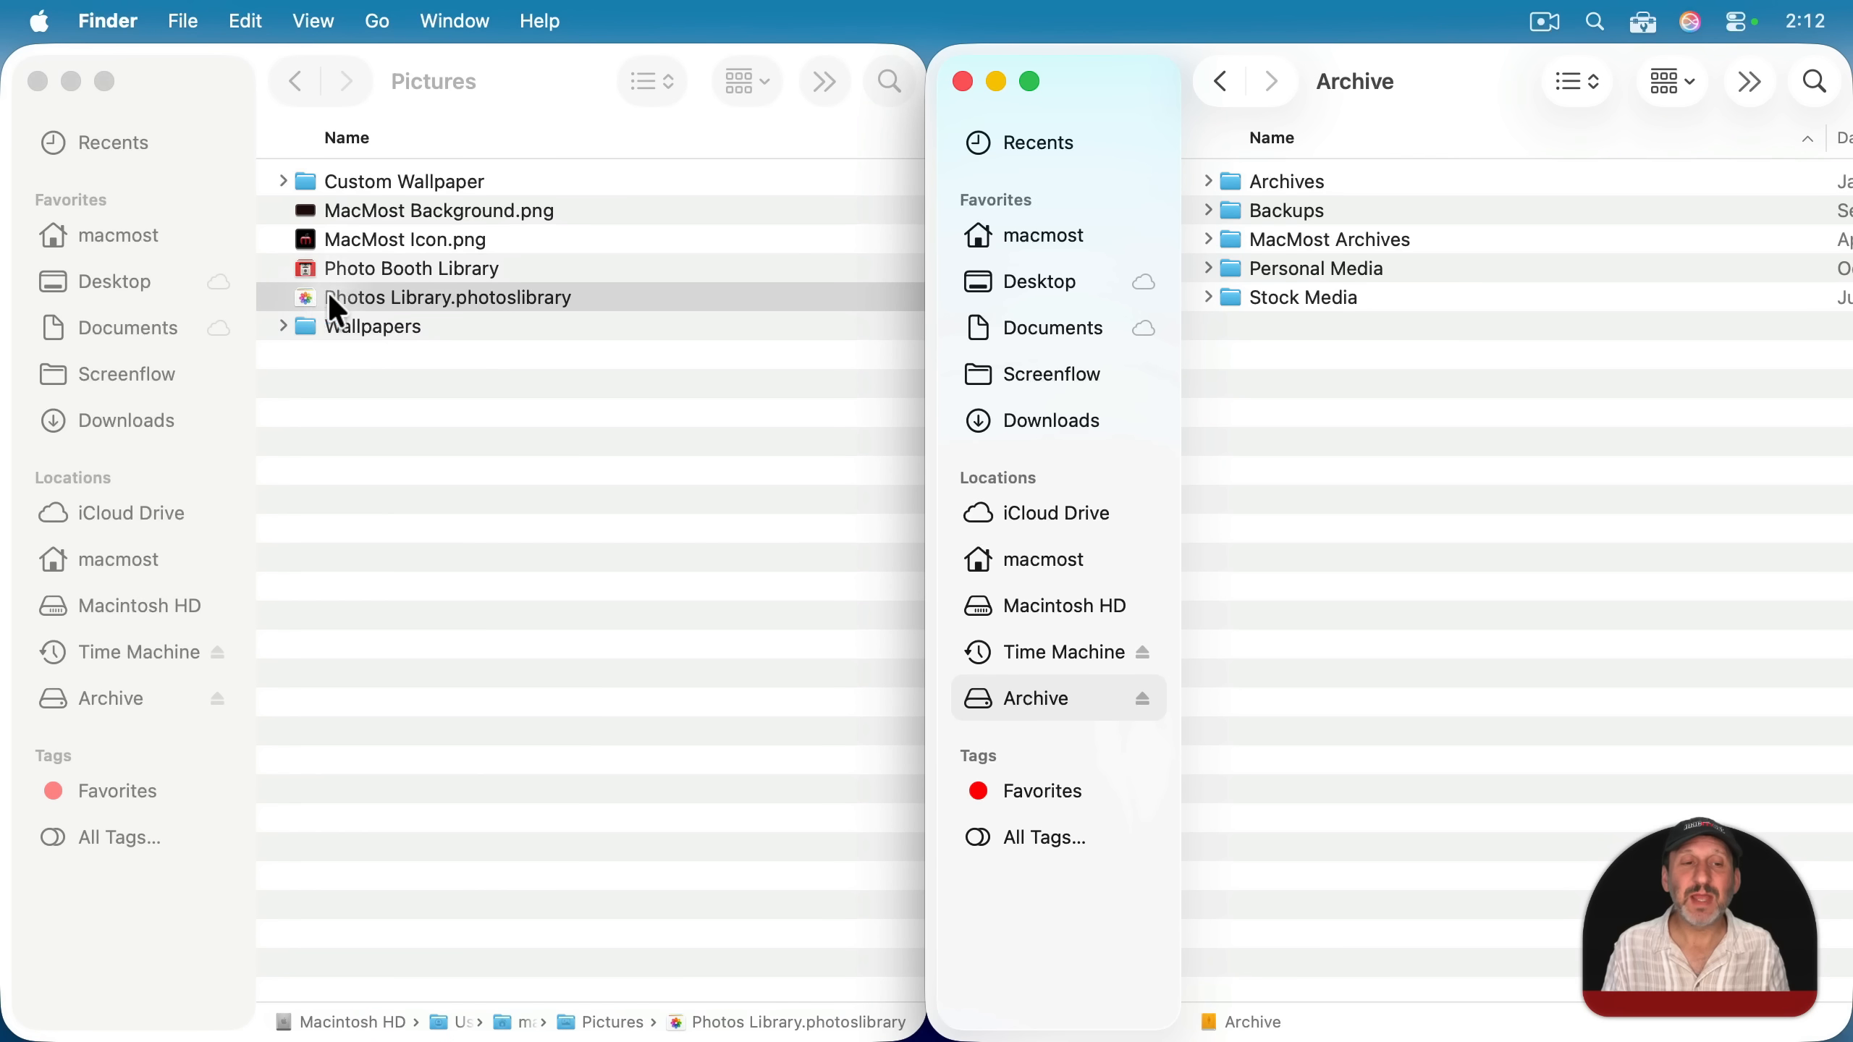
pyautogui.moveTo(309, 296); pyautogui.dragTo(1312, 414)
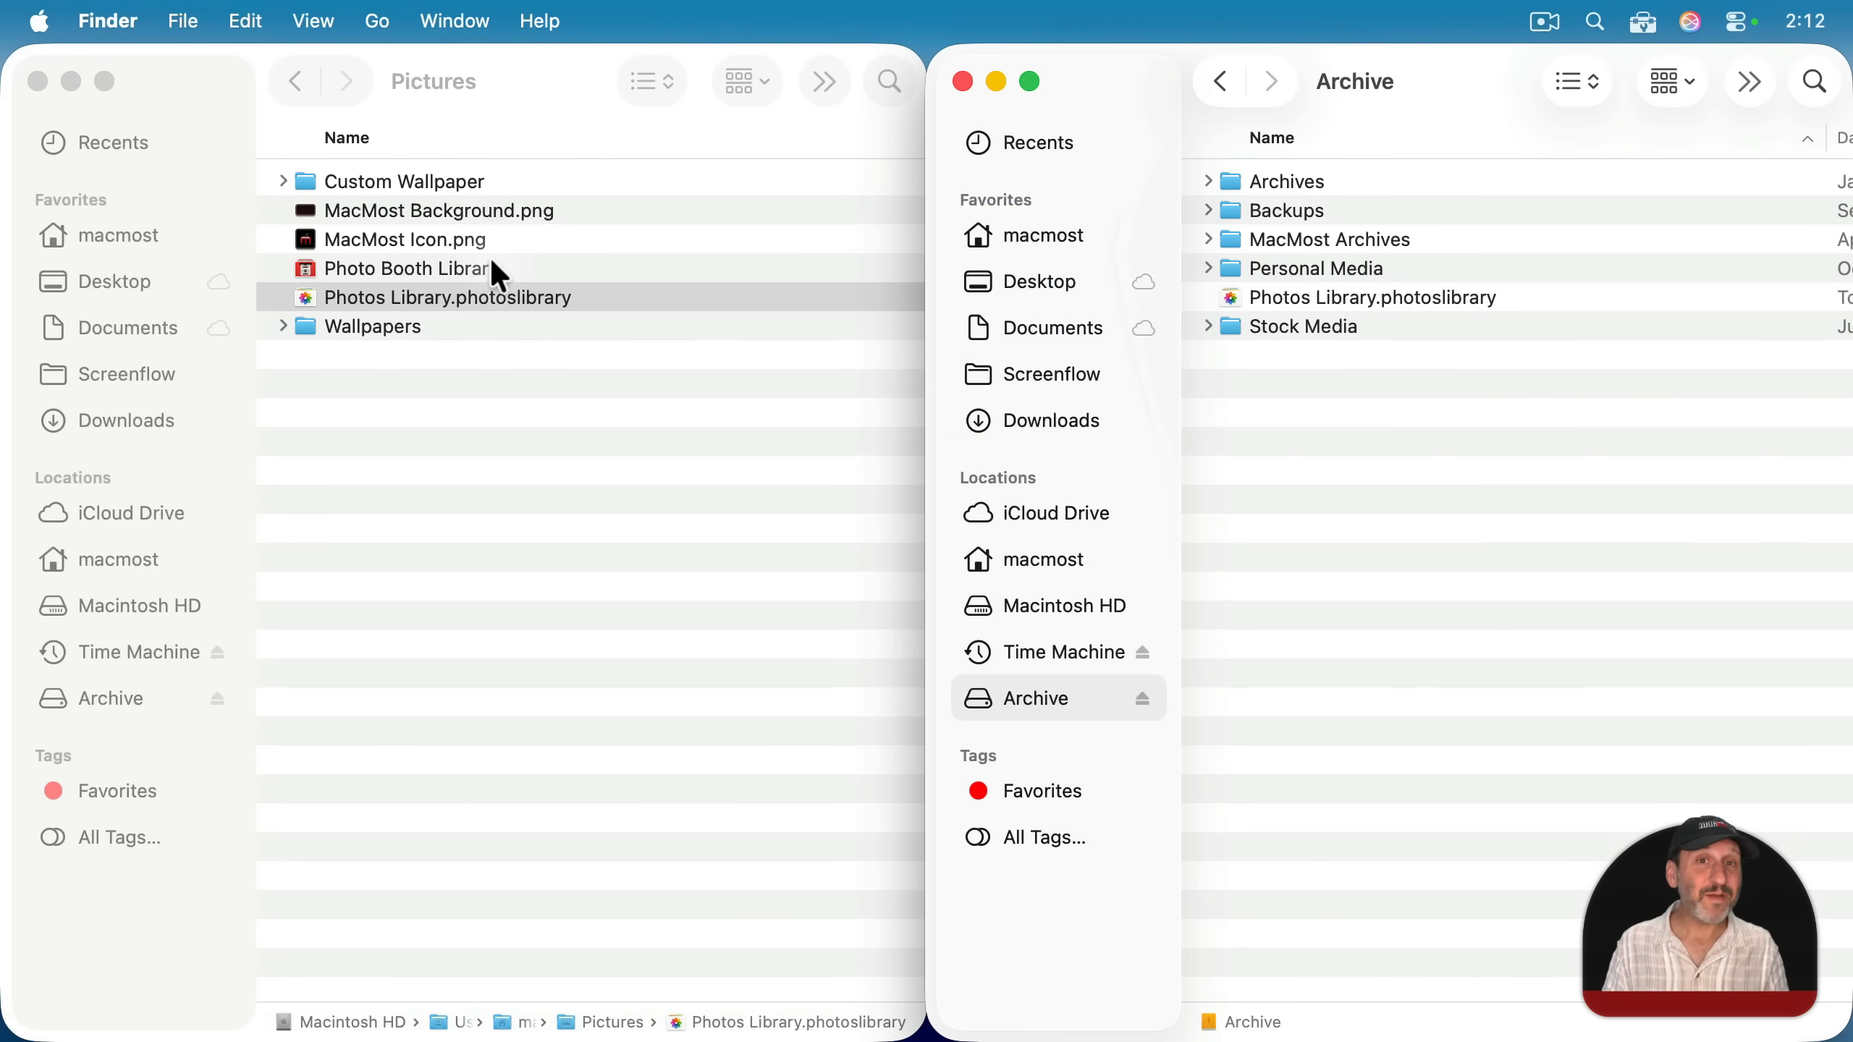
# - View the Pictures folder's path and compare the original library there with the copy on the Archive drive
pyautogui.click(536, 109)
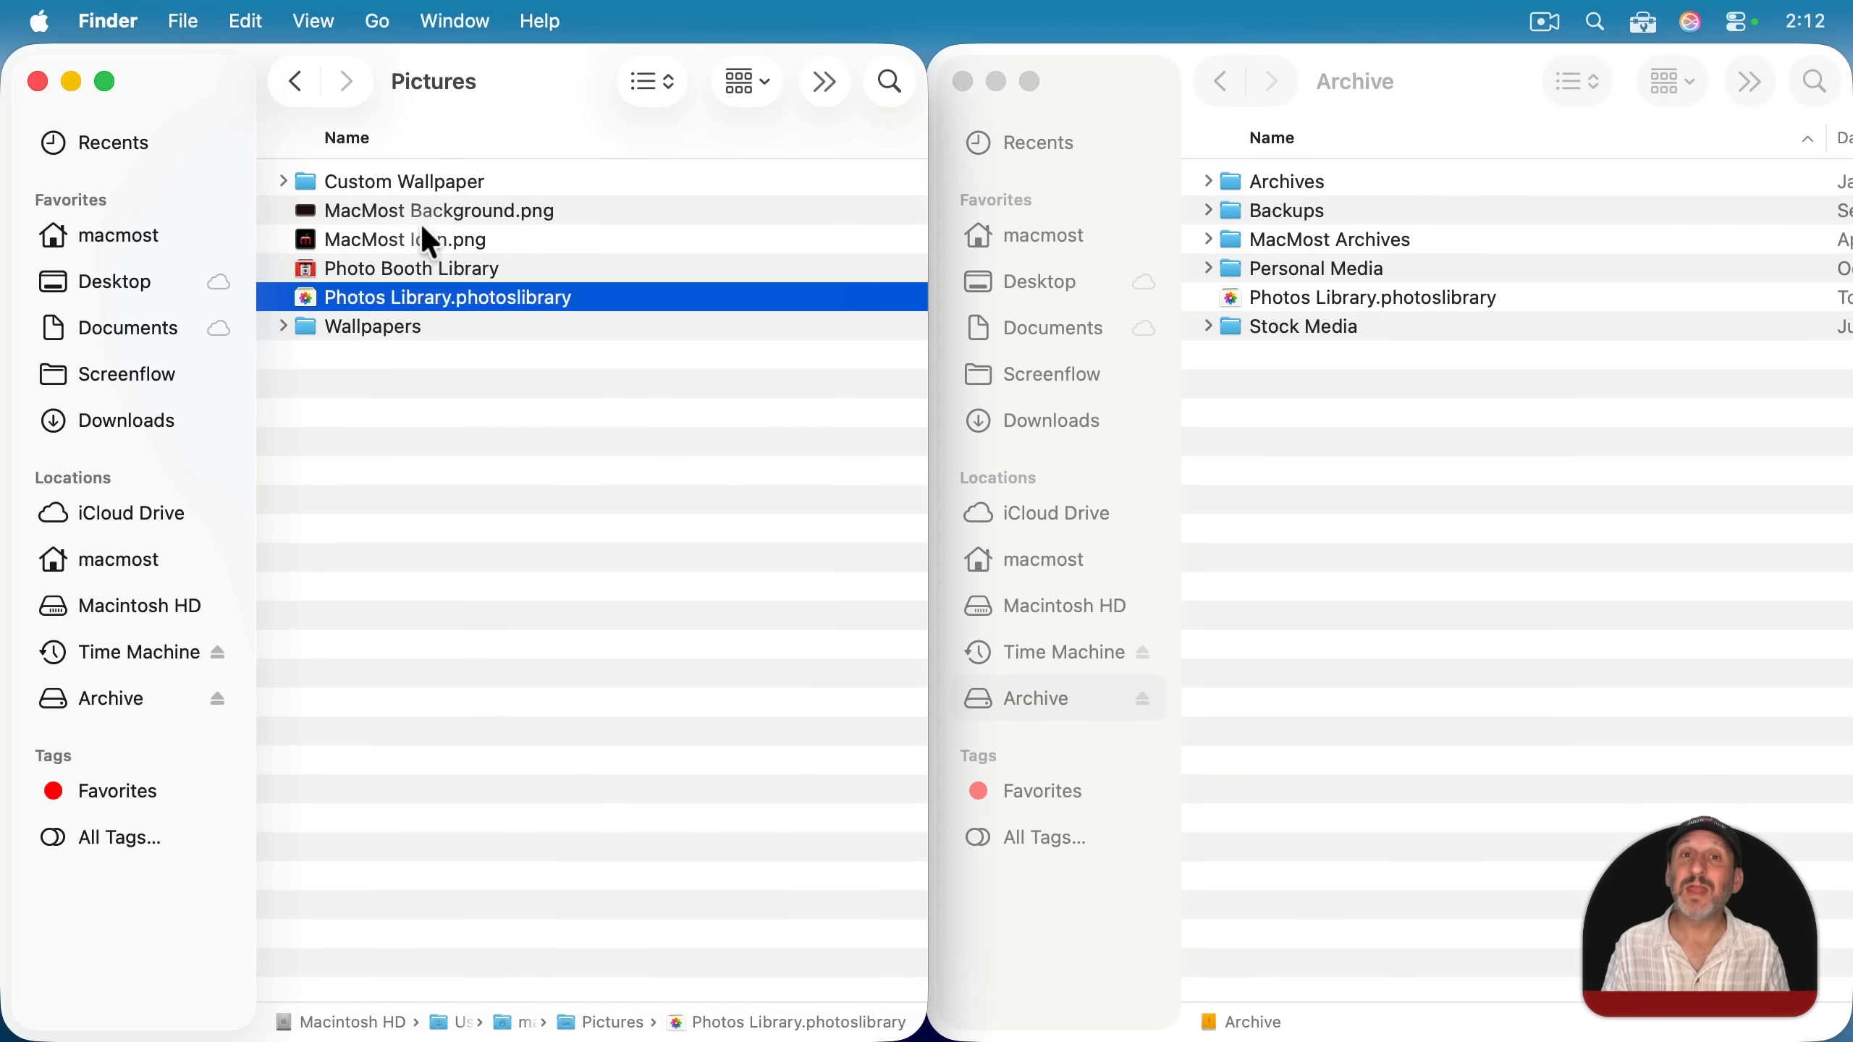
pyautogui.keyDown('super'); pyautogui.click(434, 82); pyautogui.keyUp('super')
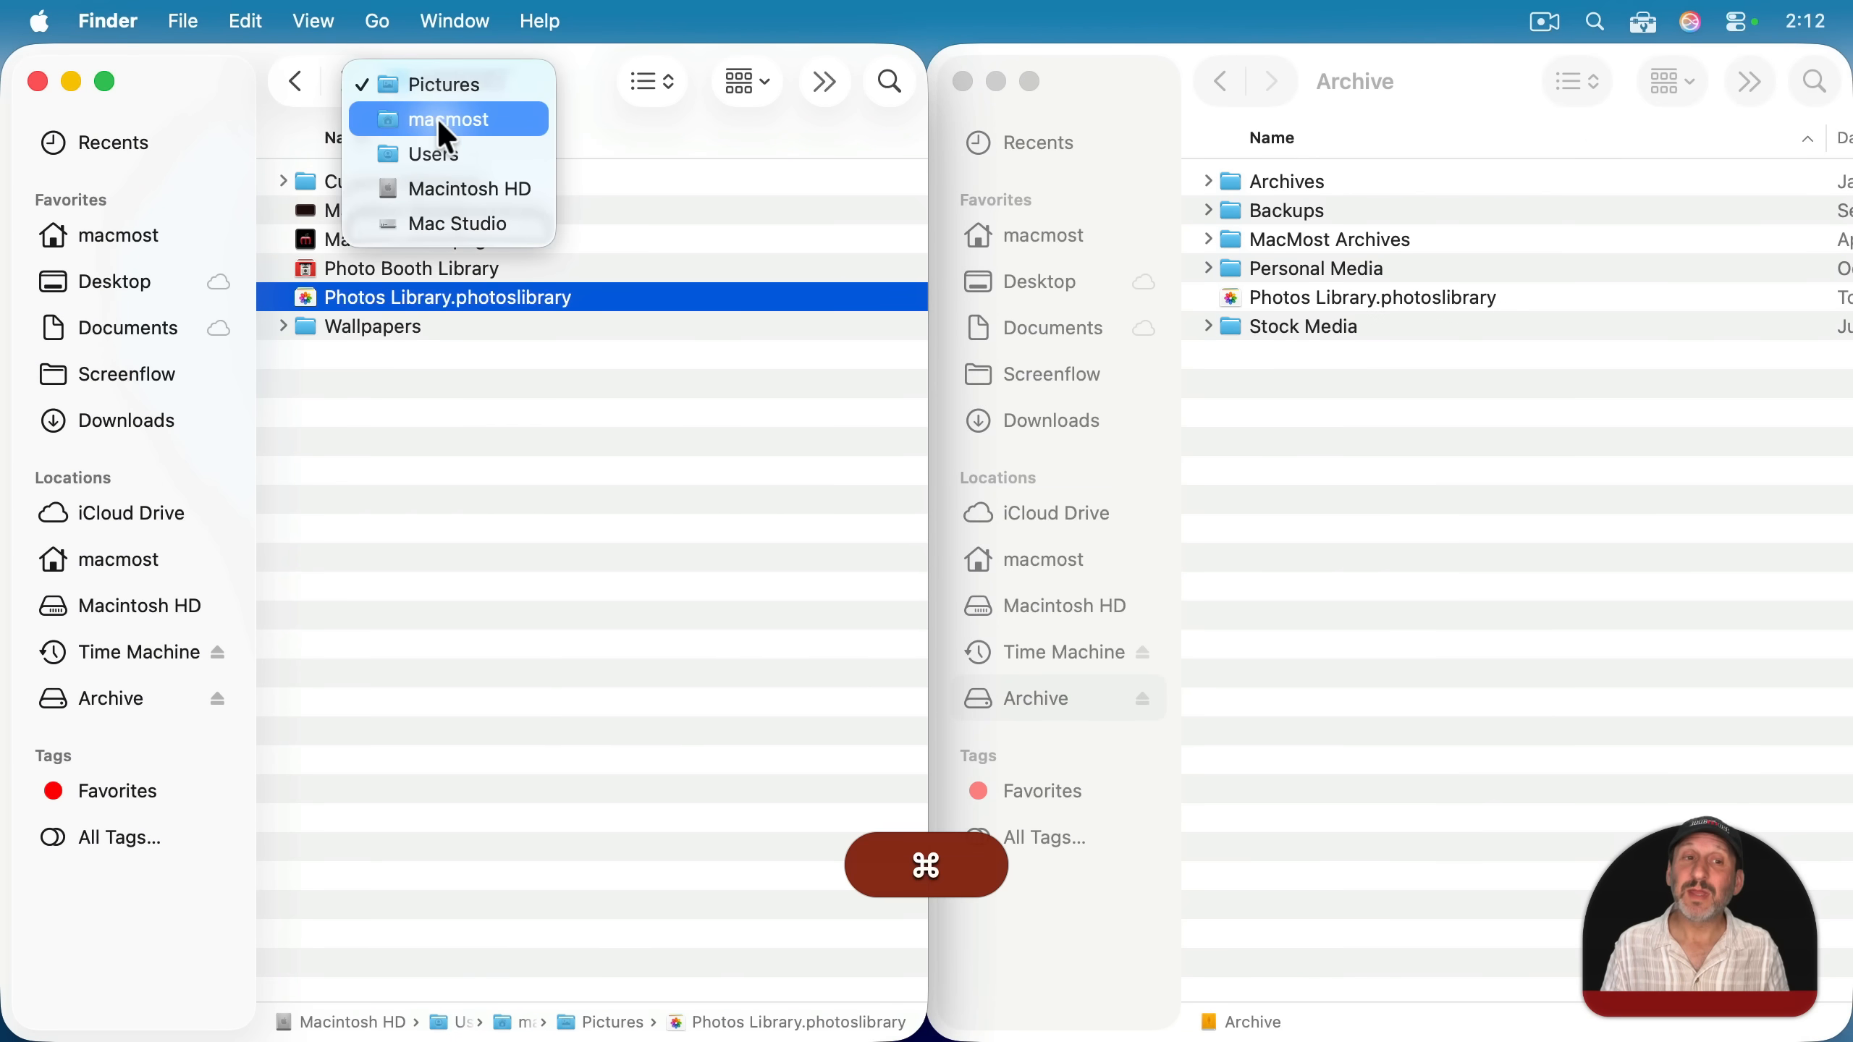
pyautogui.click(683, 144)
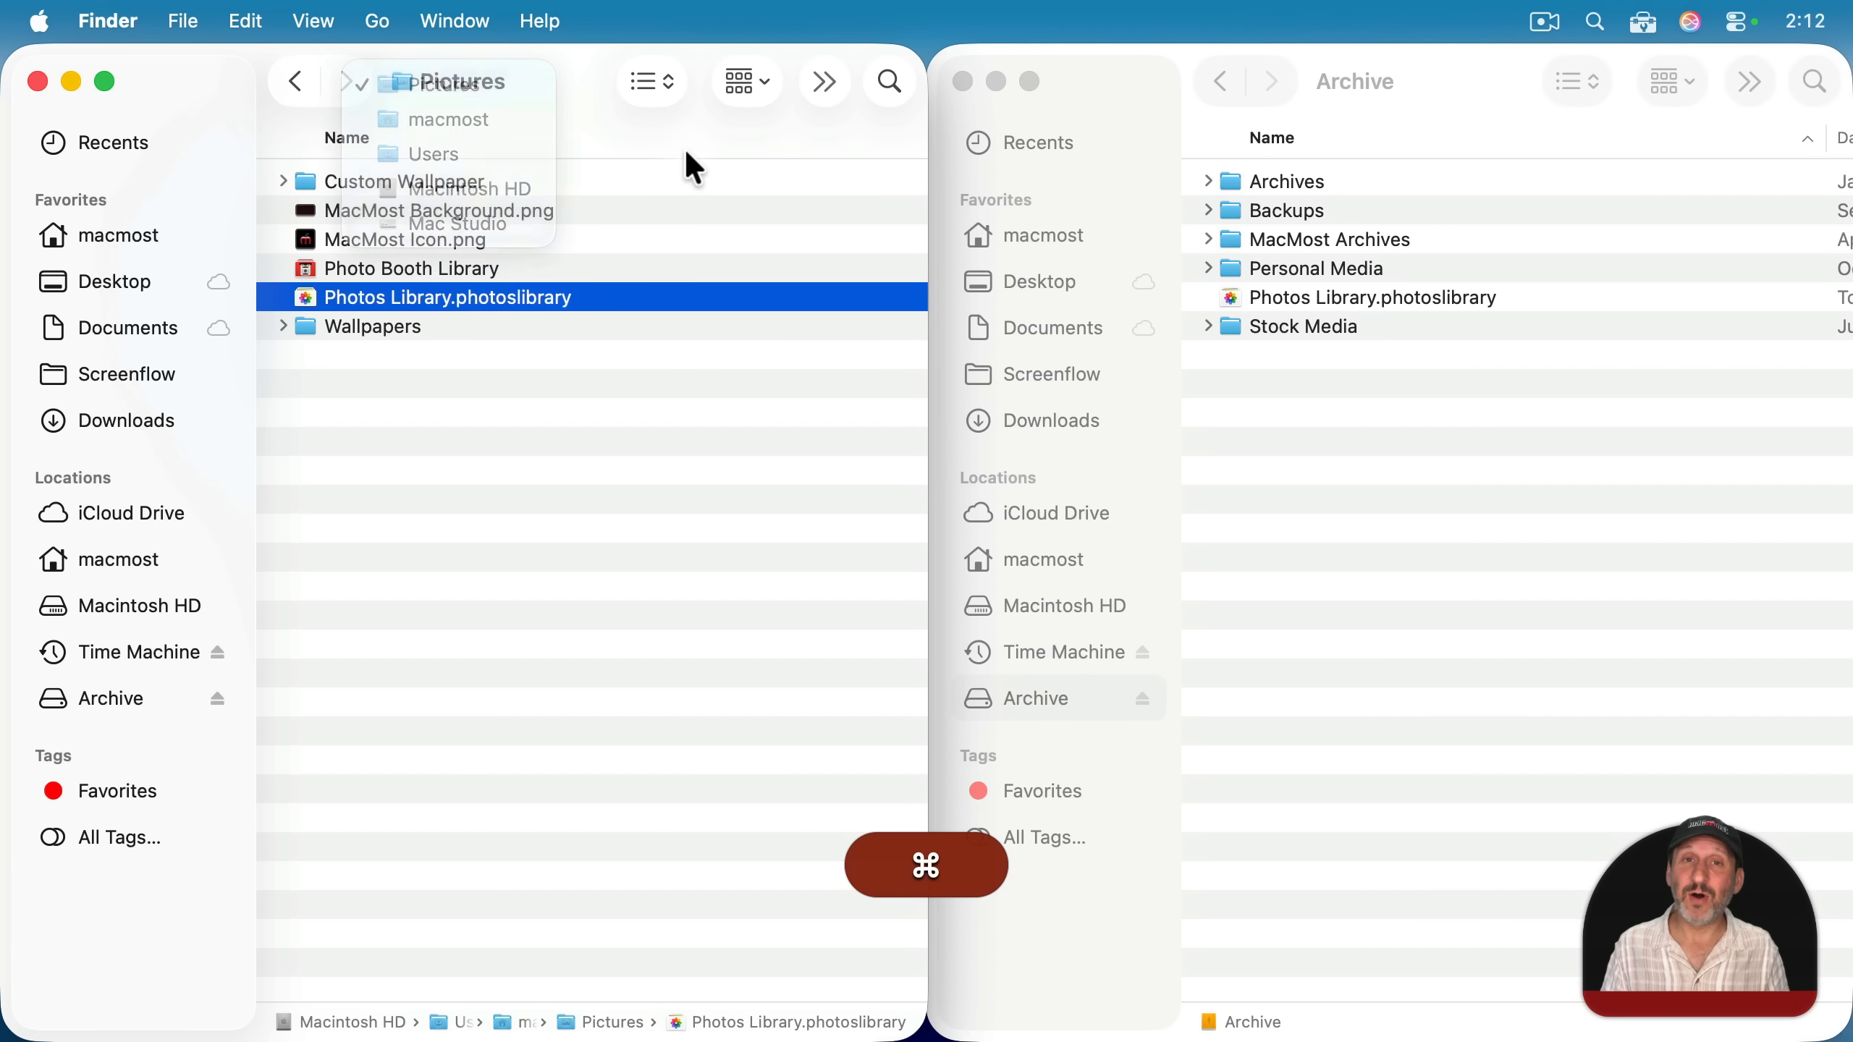
pyautogui.click(1431, 123)
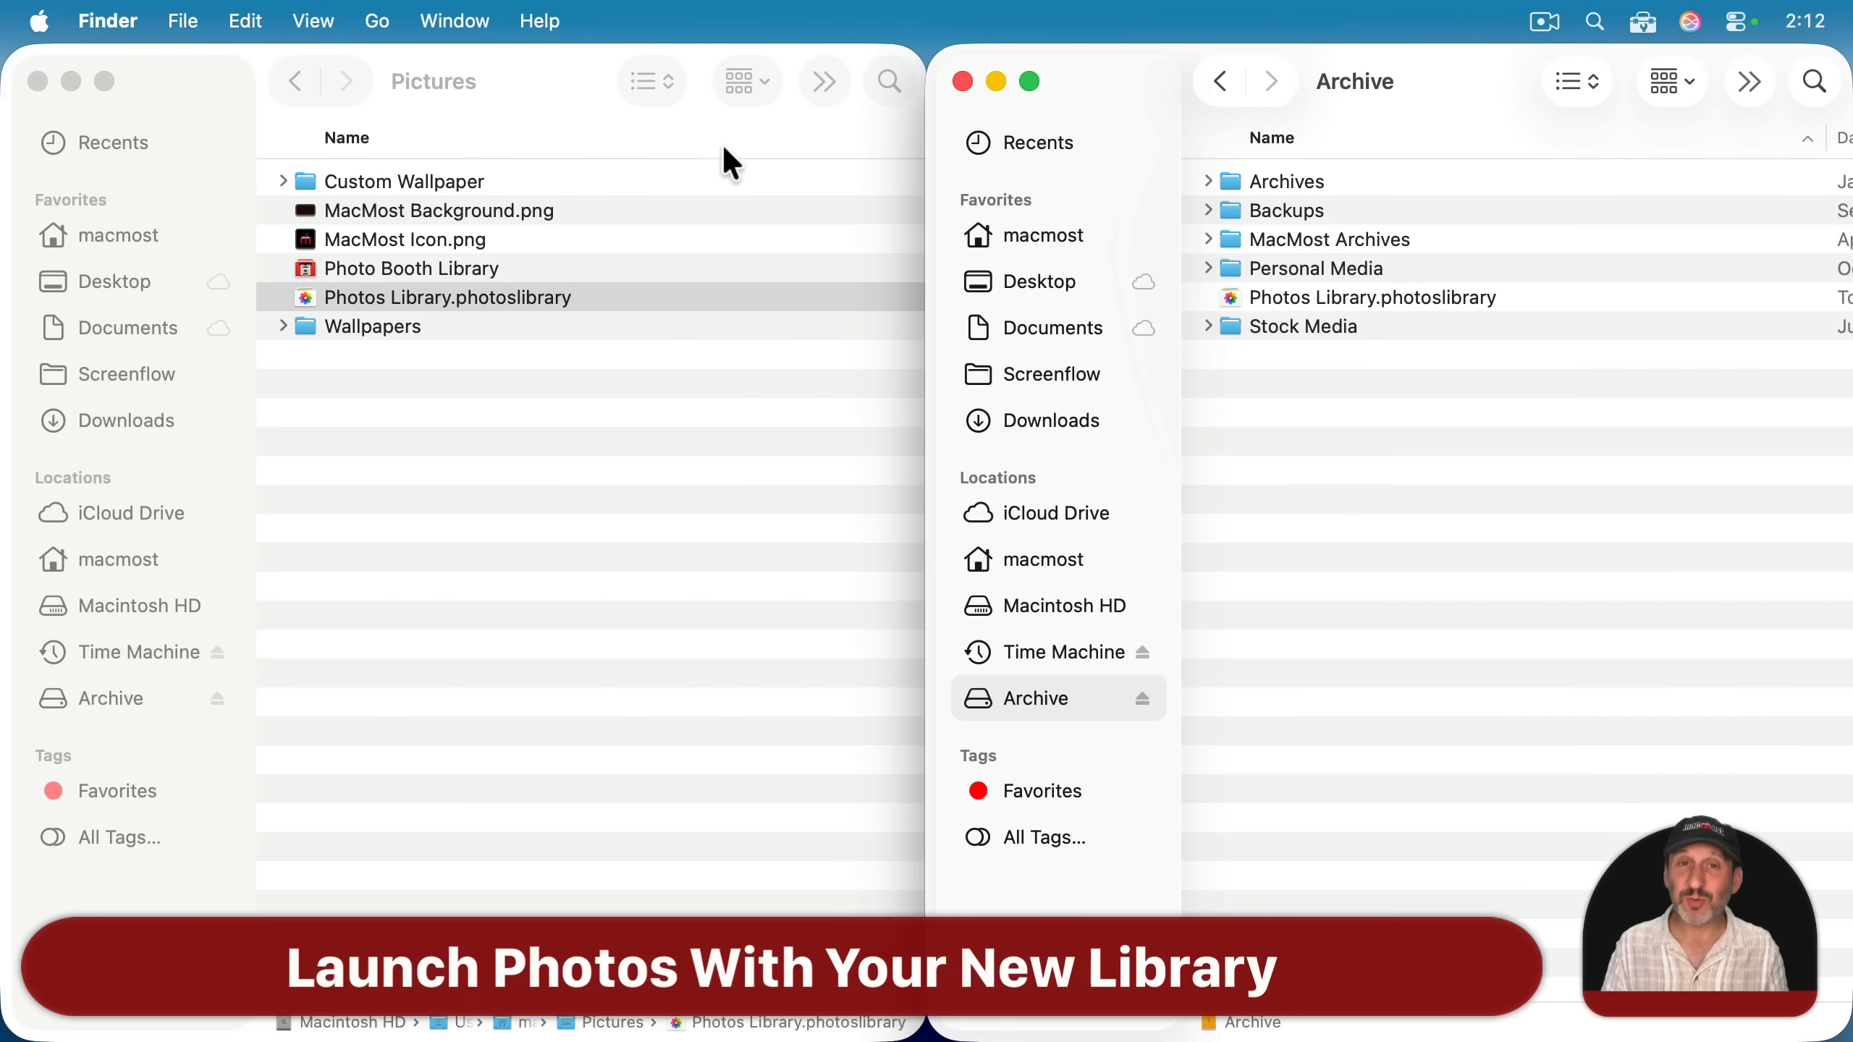
pyautogui.click(573, 125)
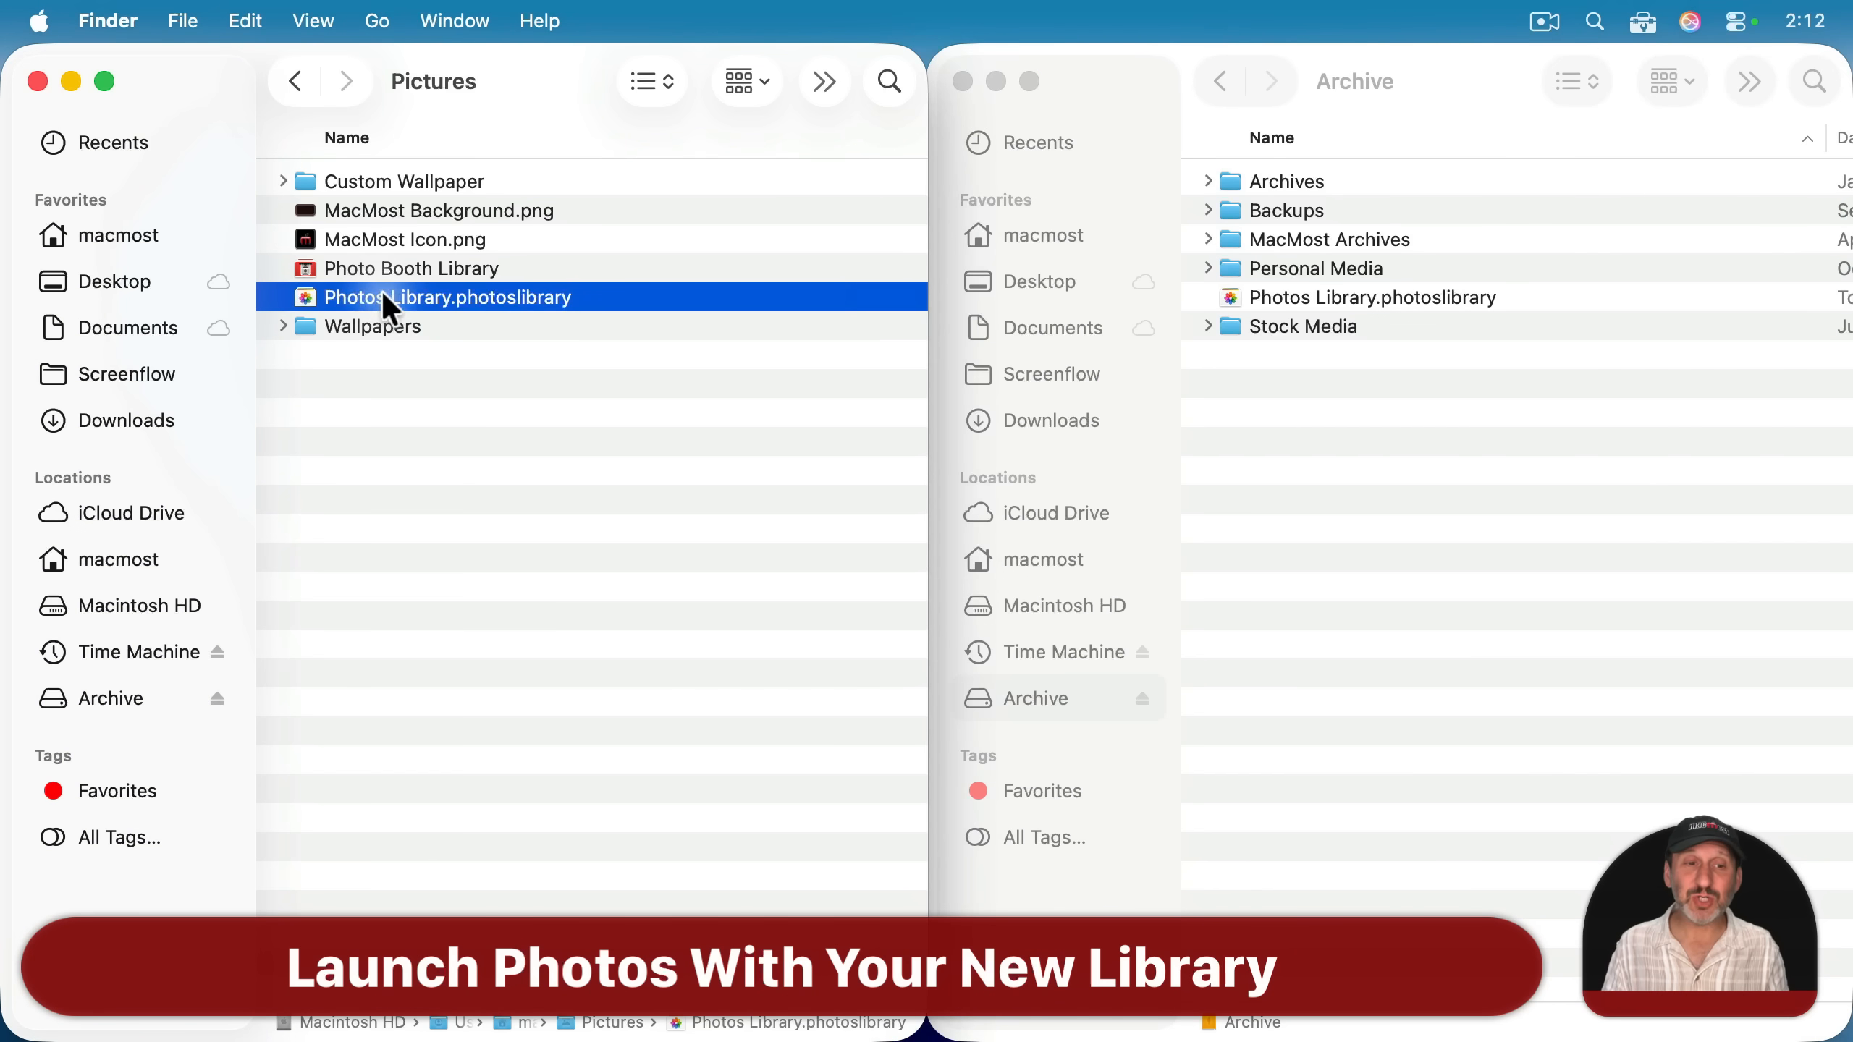
pyautogui.click(1444, 458)
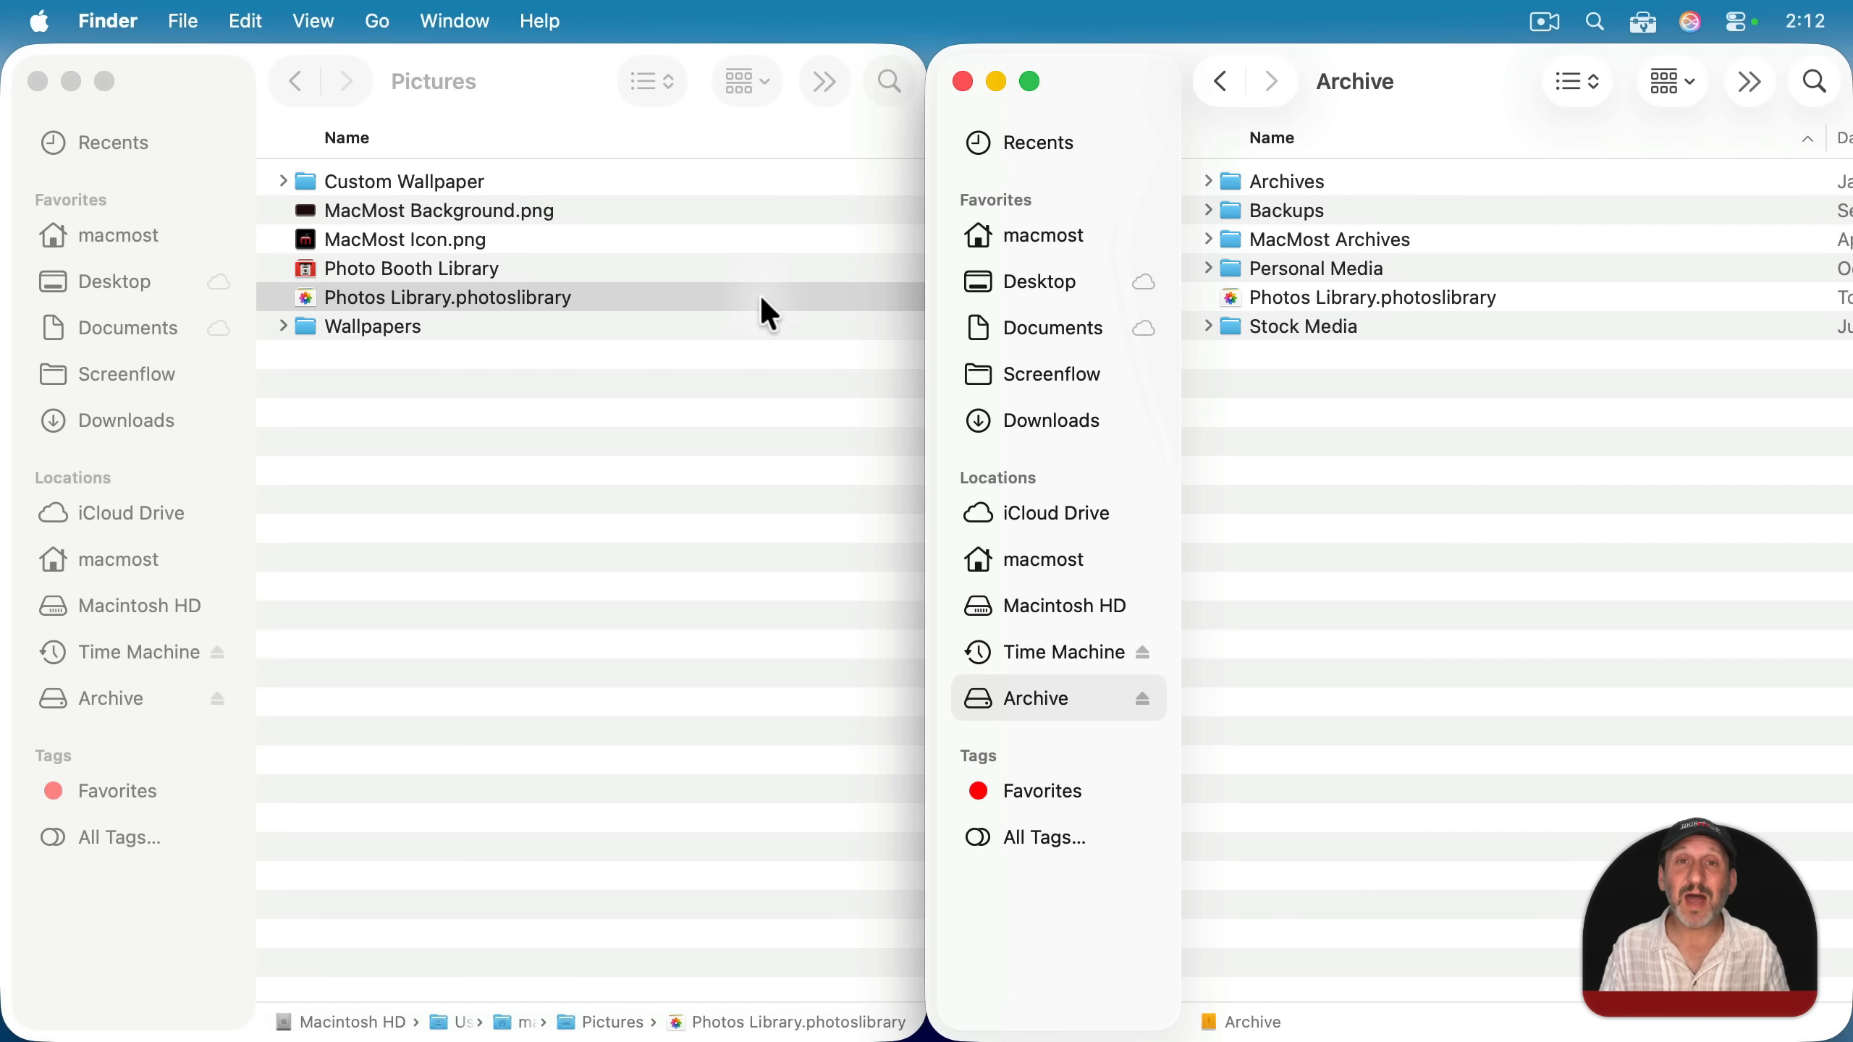
# - Open the Archive drive's Photos Library.photoslibrary in Photos and examine its library location and iCloud settings
pyautogui.doubleClick(1282, 296)
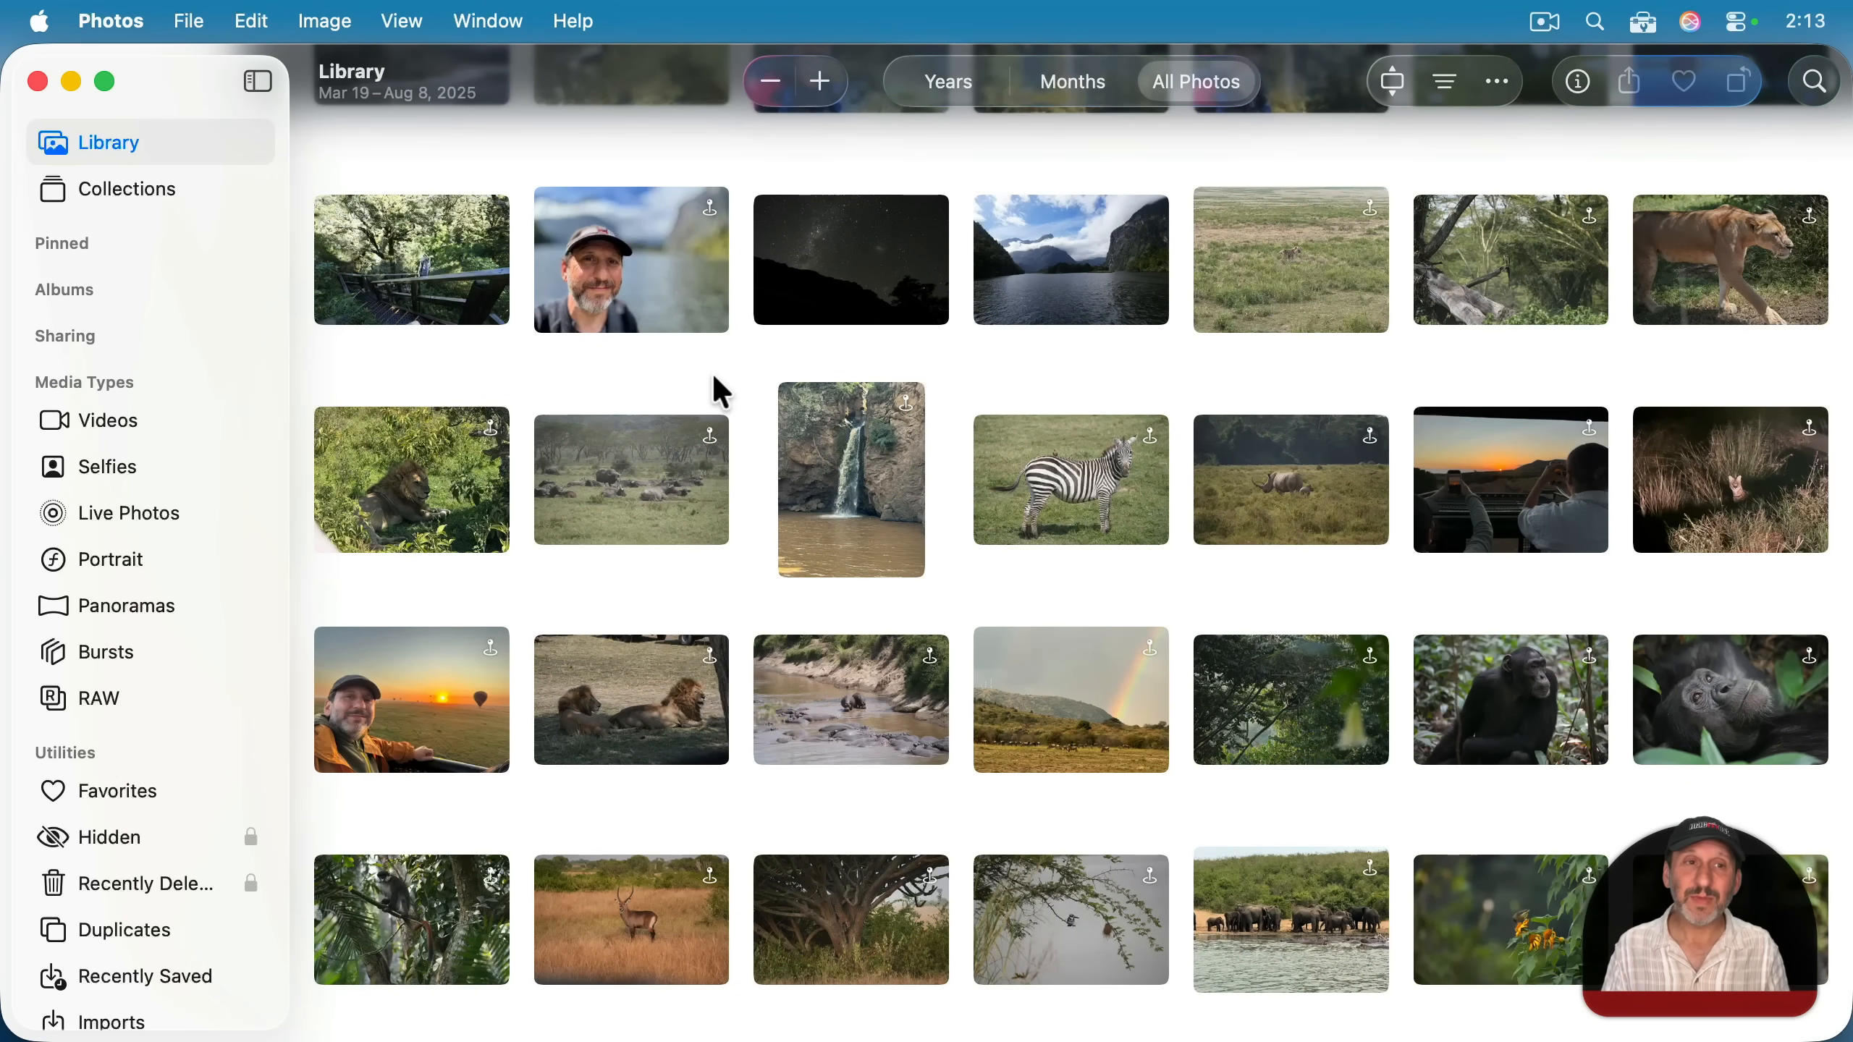
pyautogui.click(146, 28)
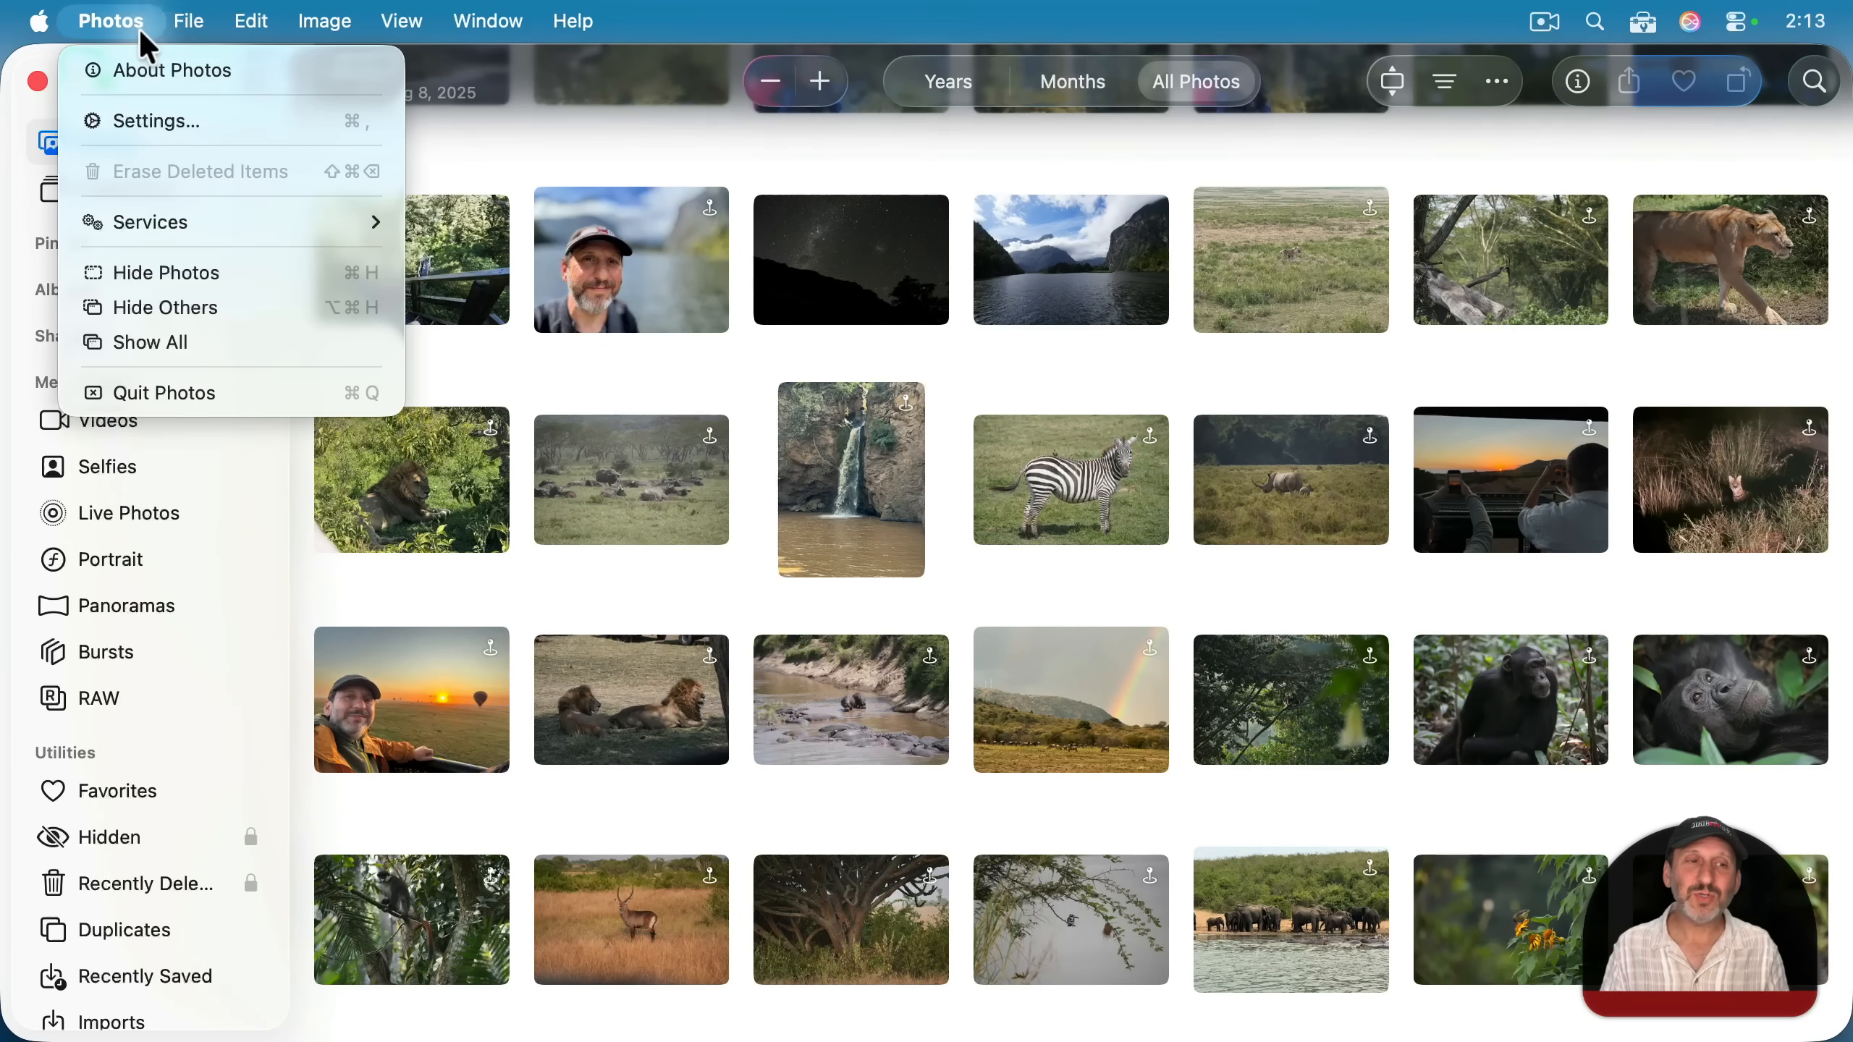
pyautogui.click(170, 118)
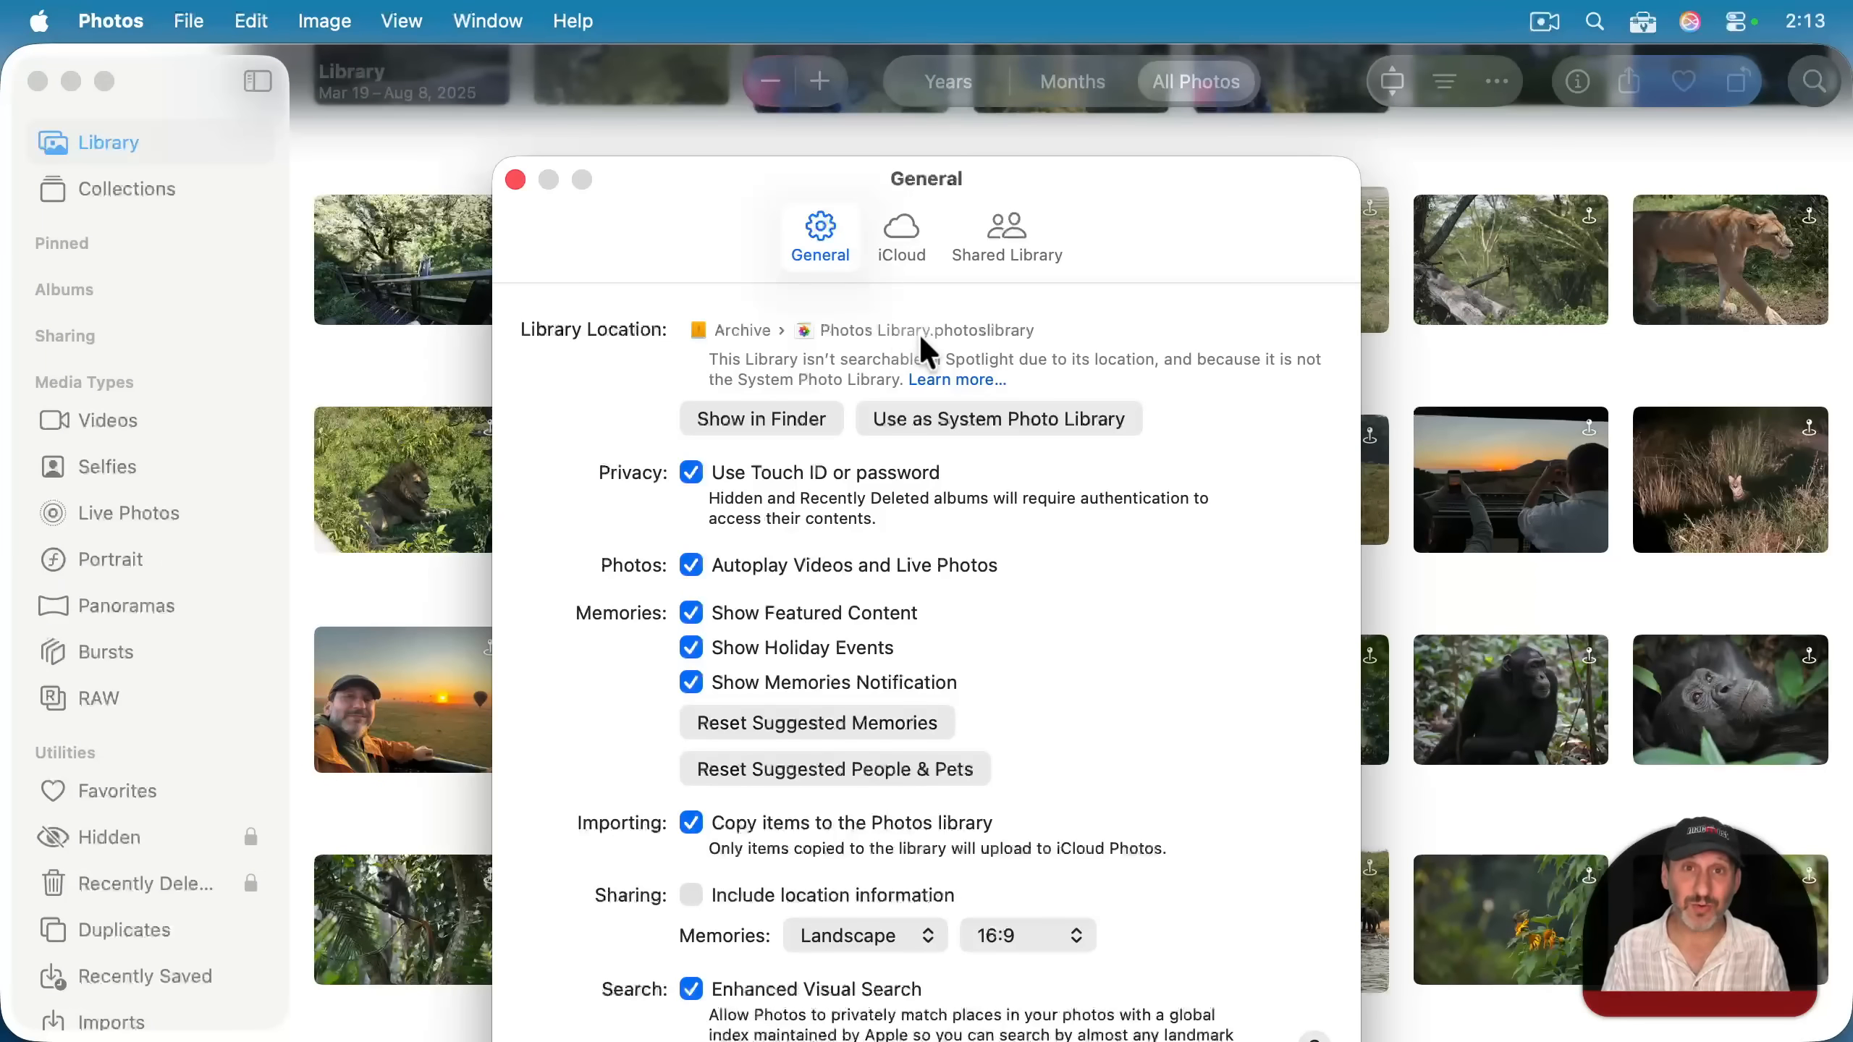
pyautogui.click(896, 225)
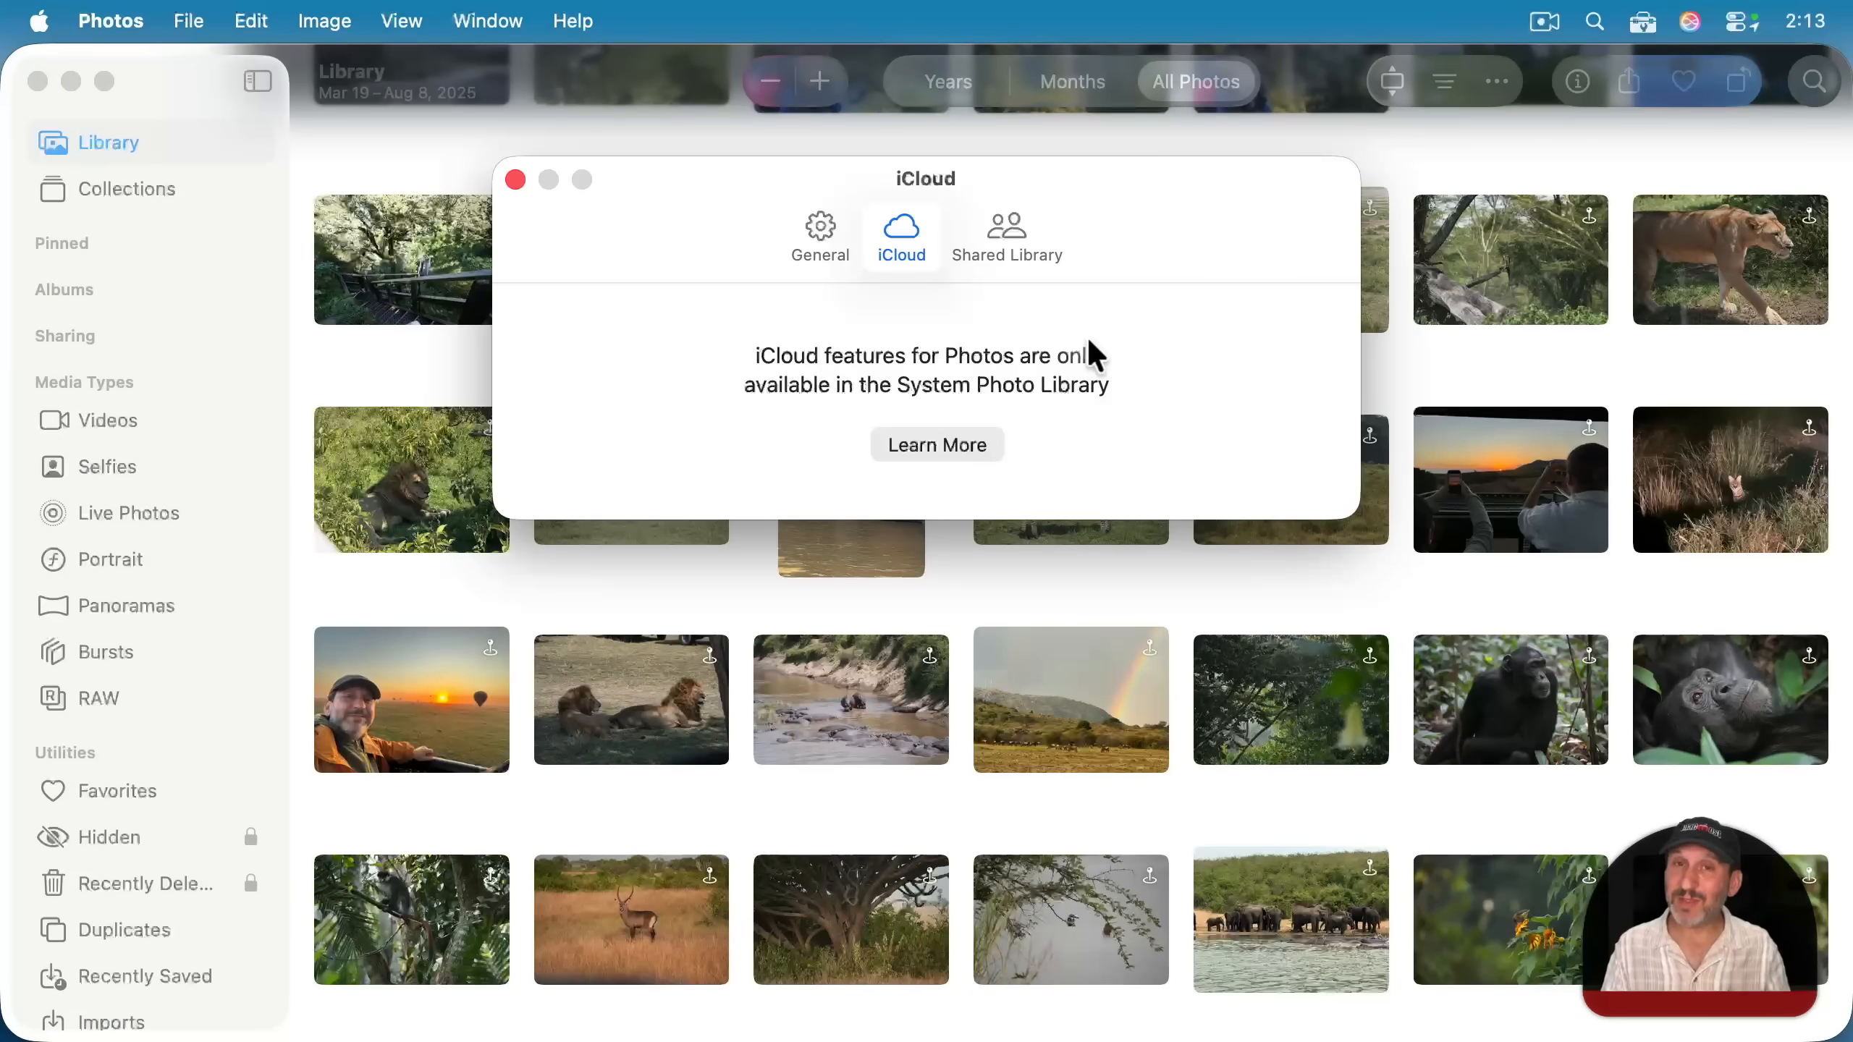
# - Make the library on the Archive drive the System Photo Library and accept turning off iCloud Photos
pyautogui.click(824, 243)
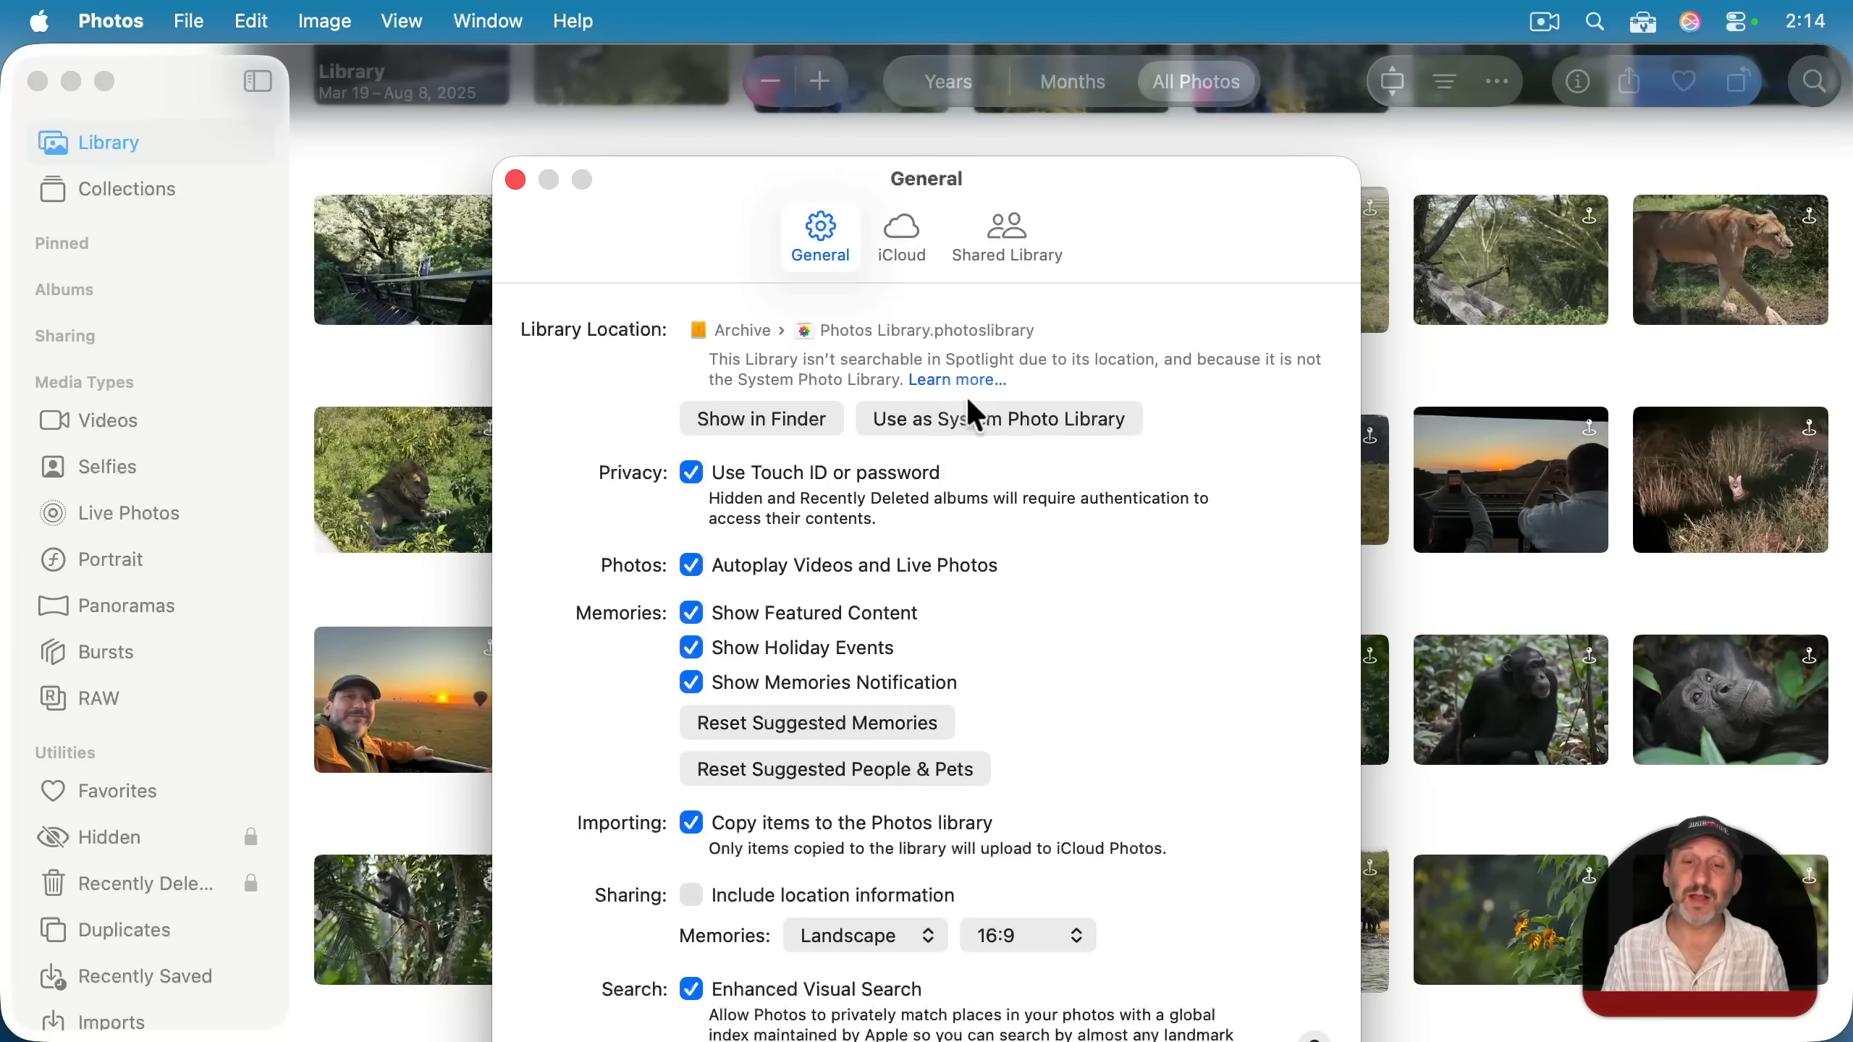
pyautogui.click(960, 422)
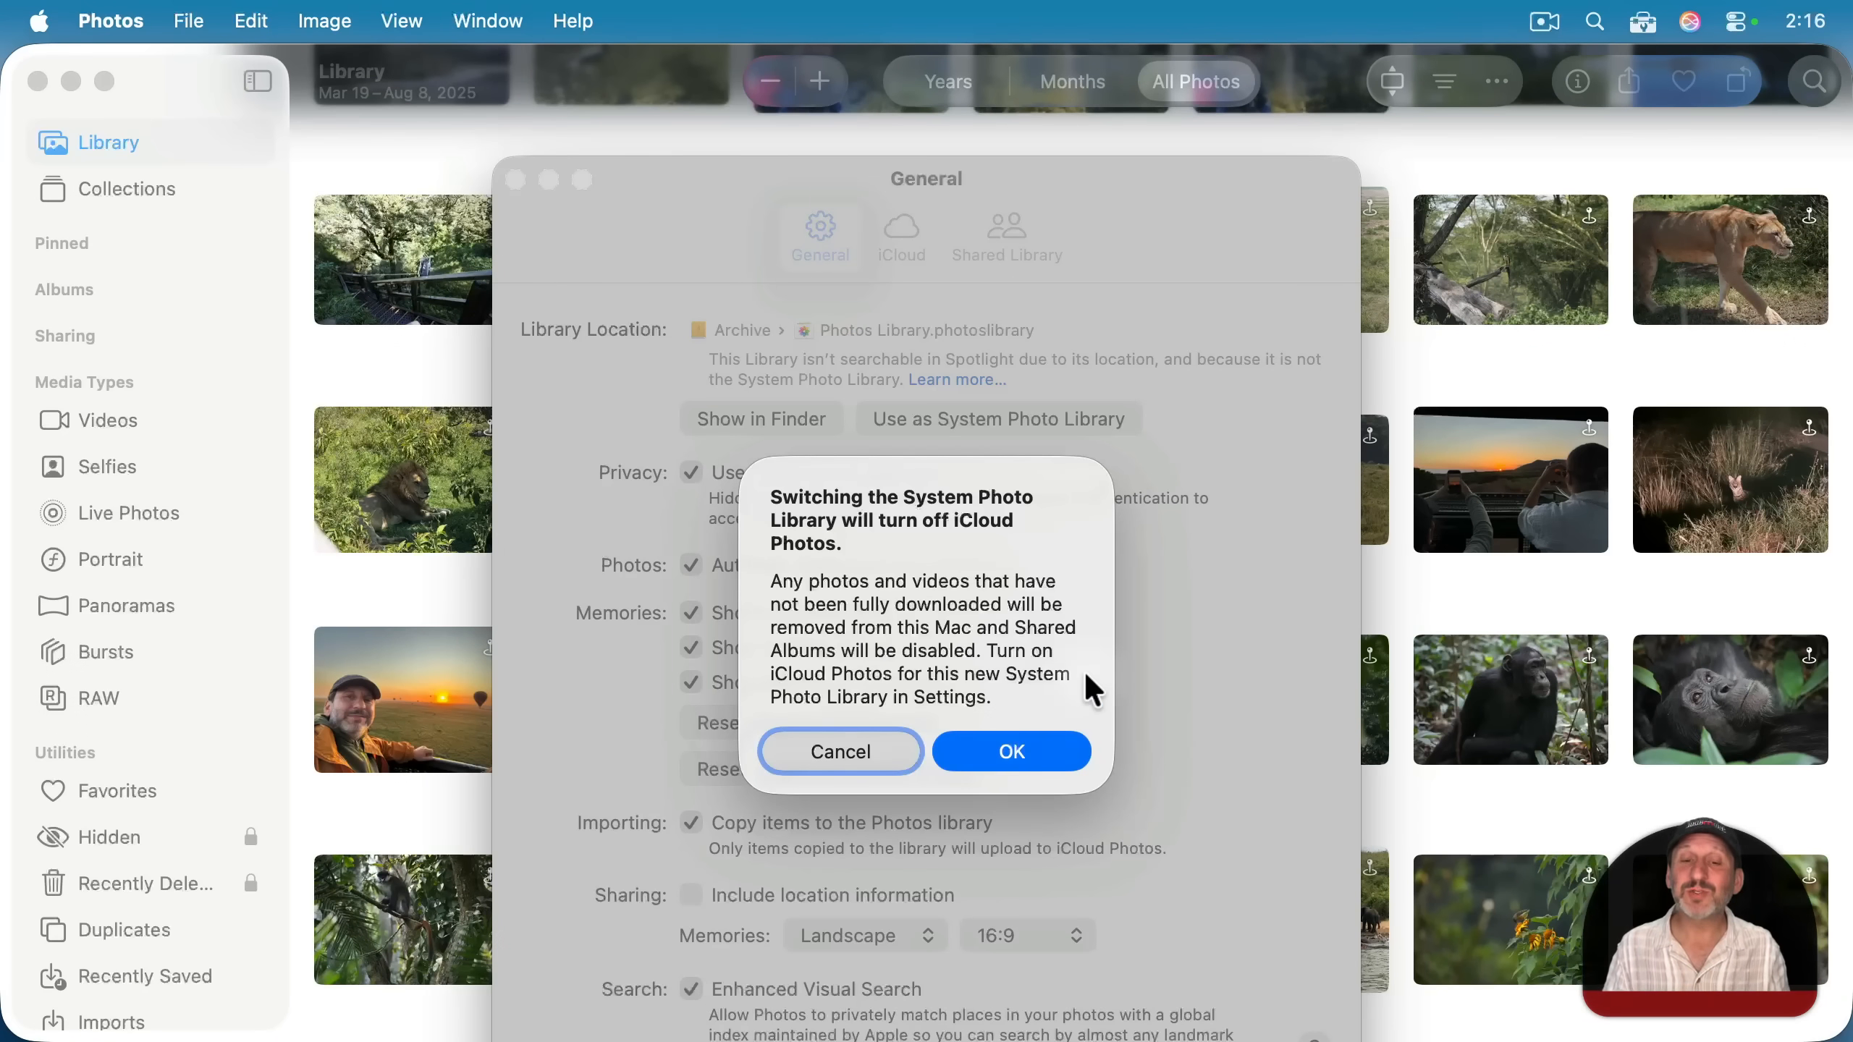
pyautogui.click(1035, 741)
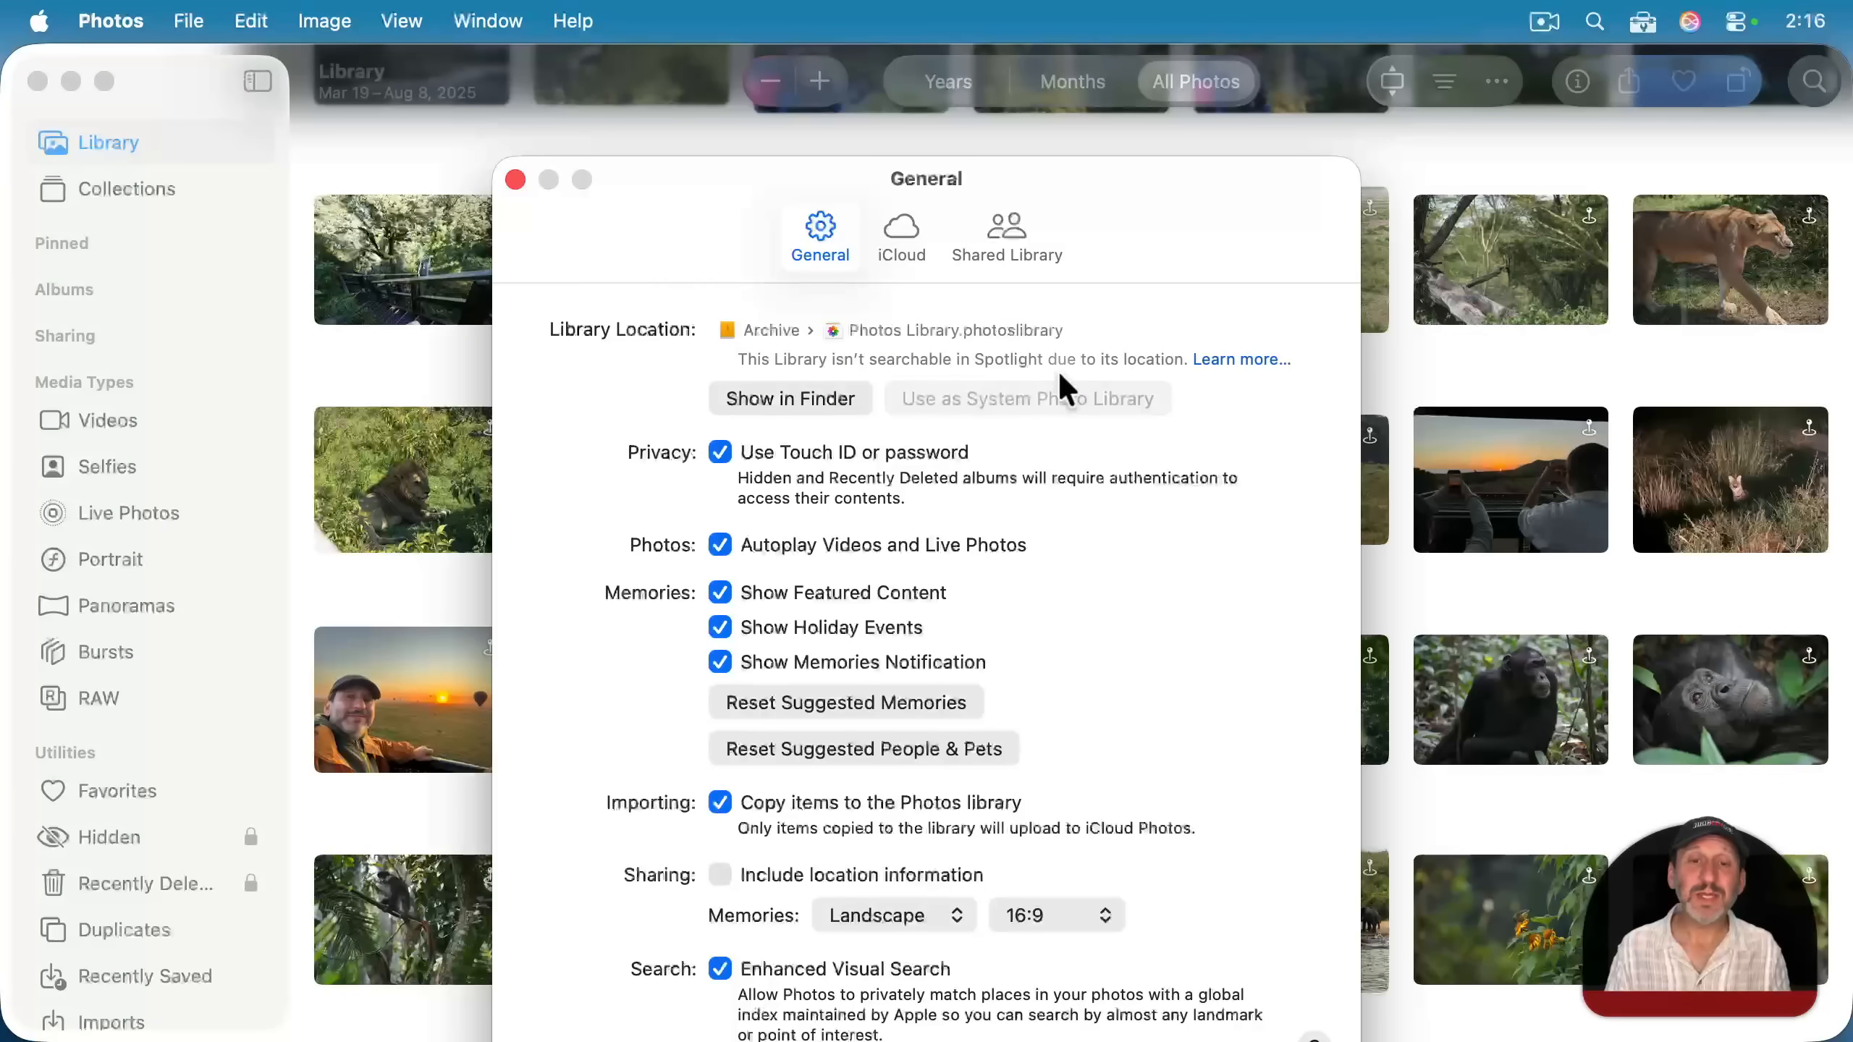
# - Enable iCloud Photos for the Archive library, close the settings, and check the sync status at the end of the library
pyautogui.click(884, 228)
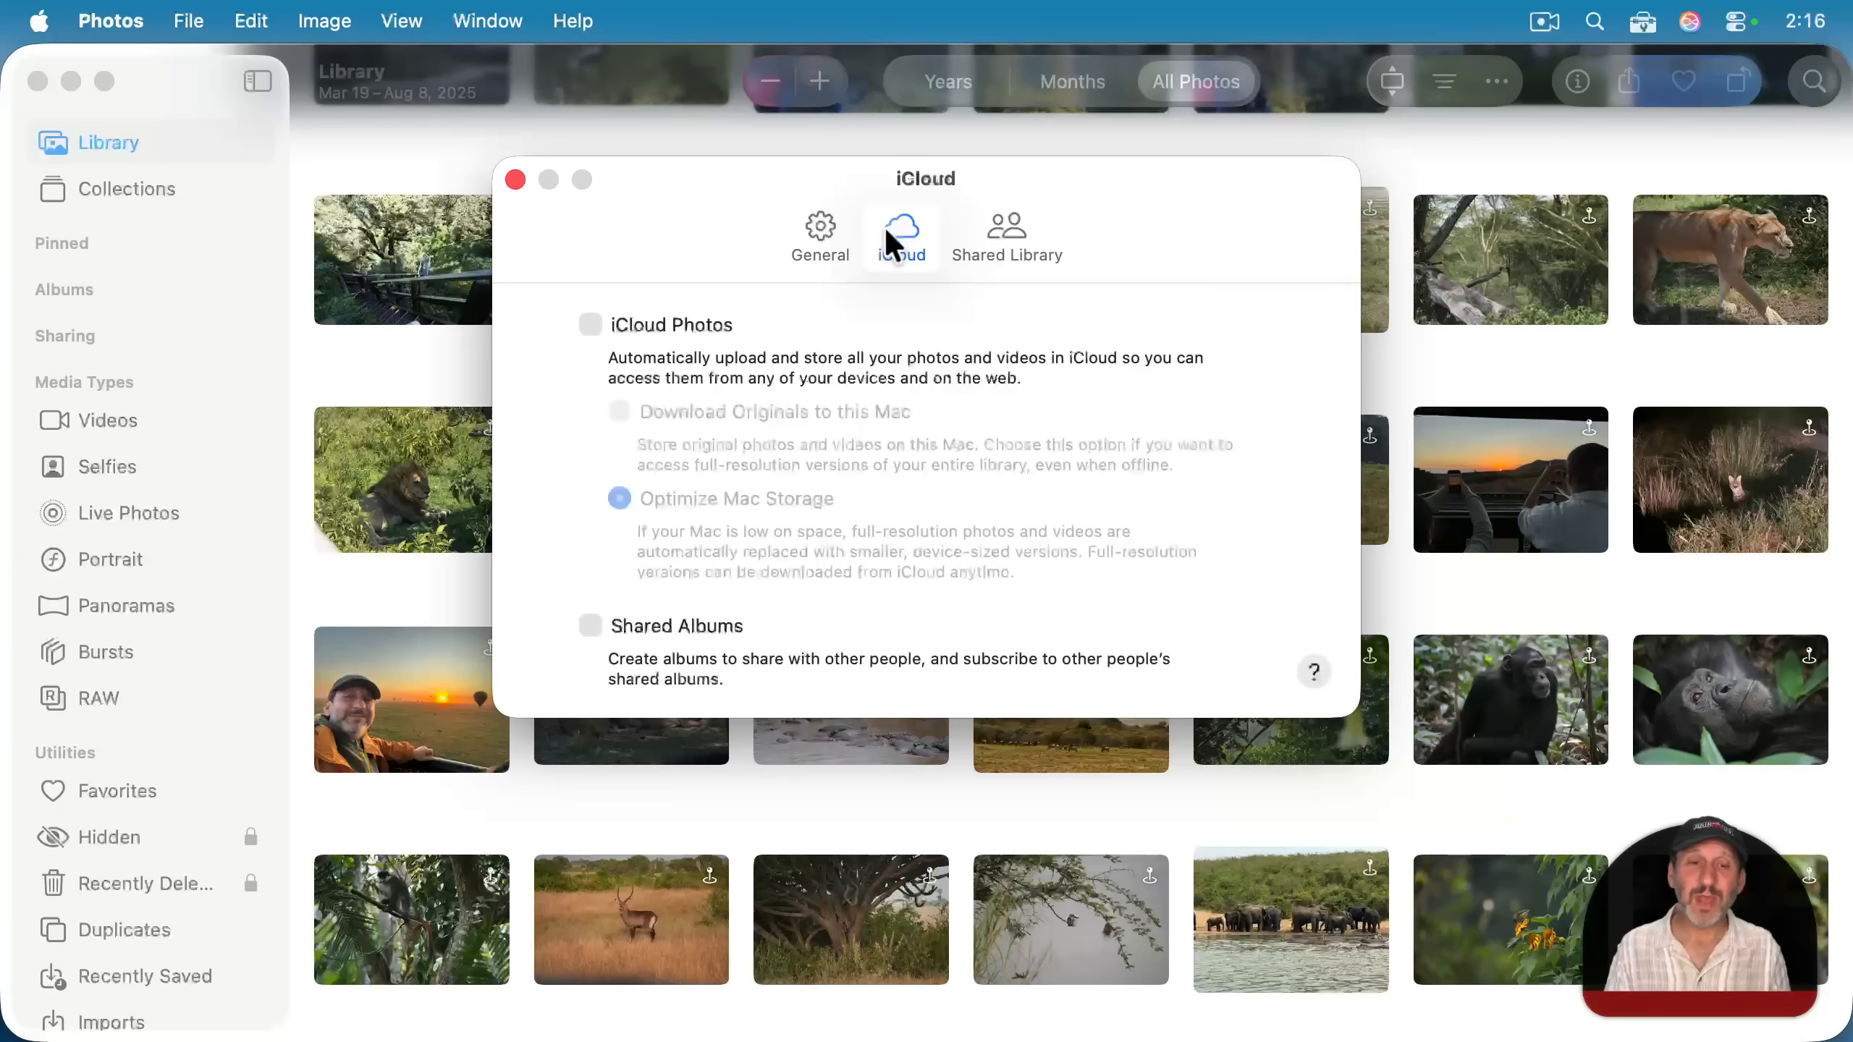
pyautogui.click(589, 327)
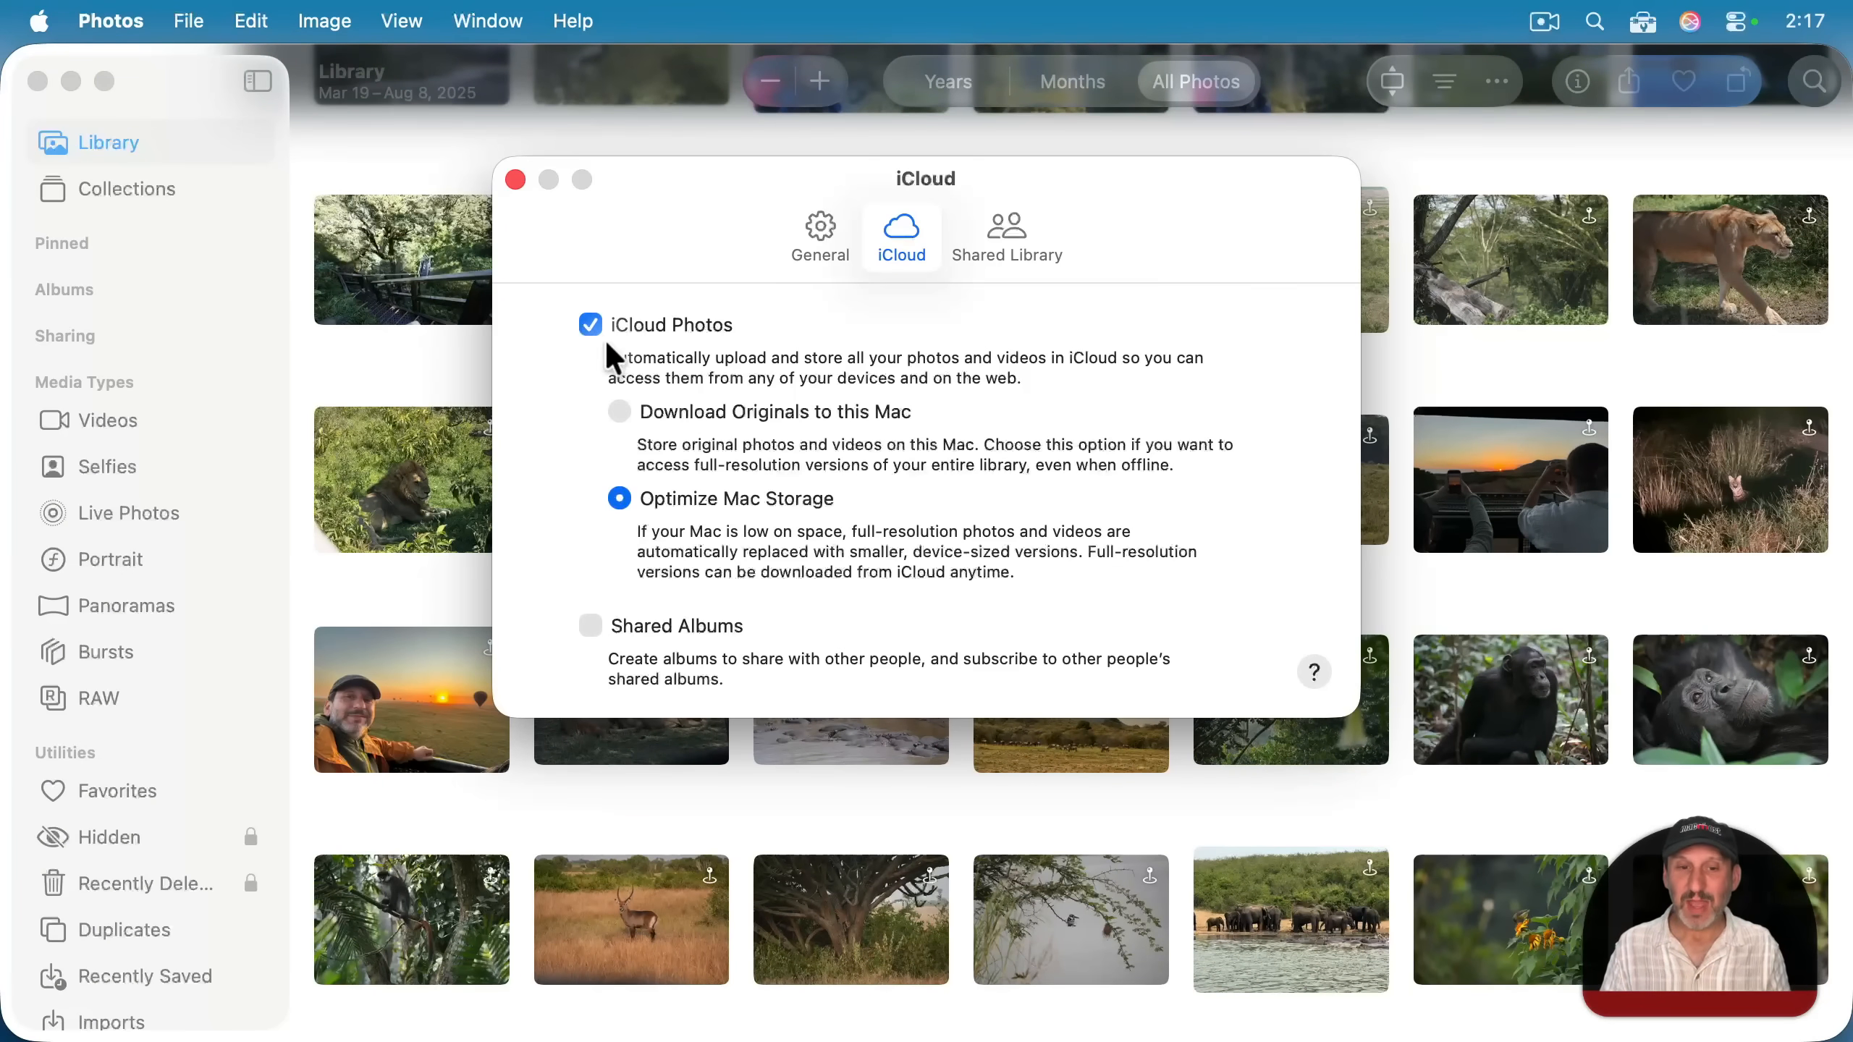
pyautogui.click(517, 178)
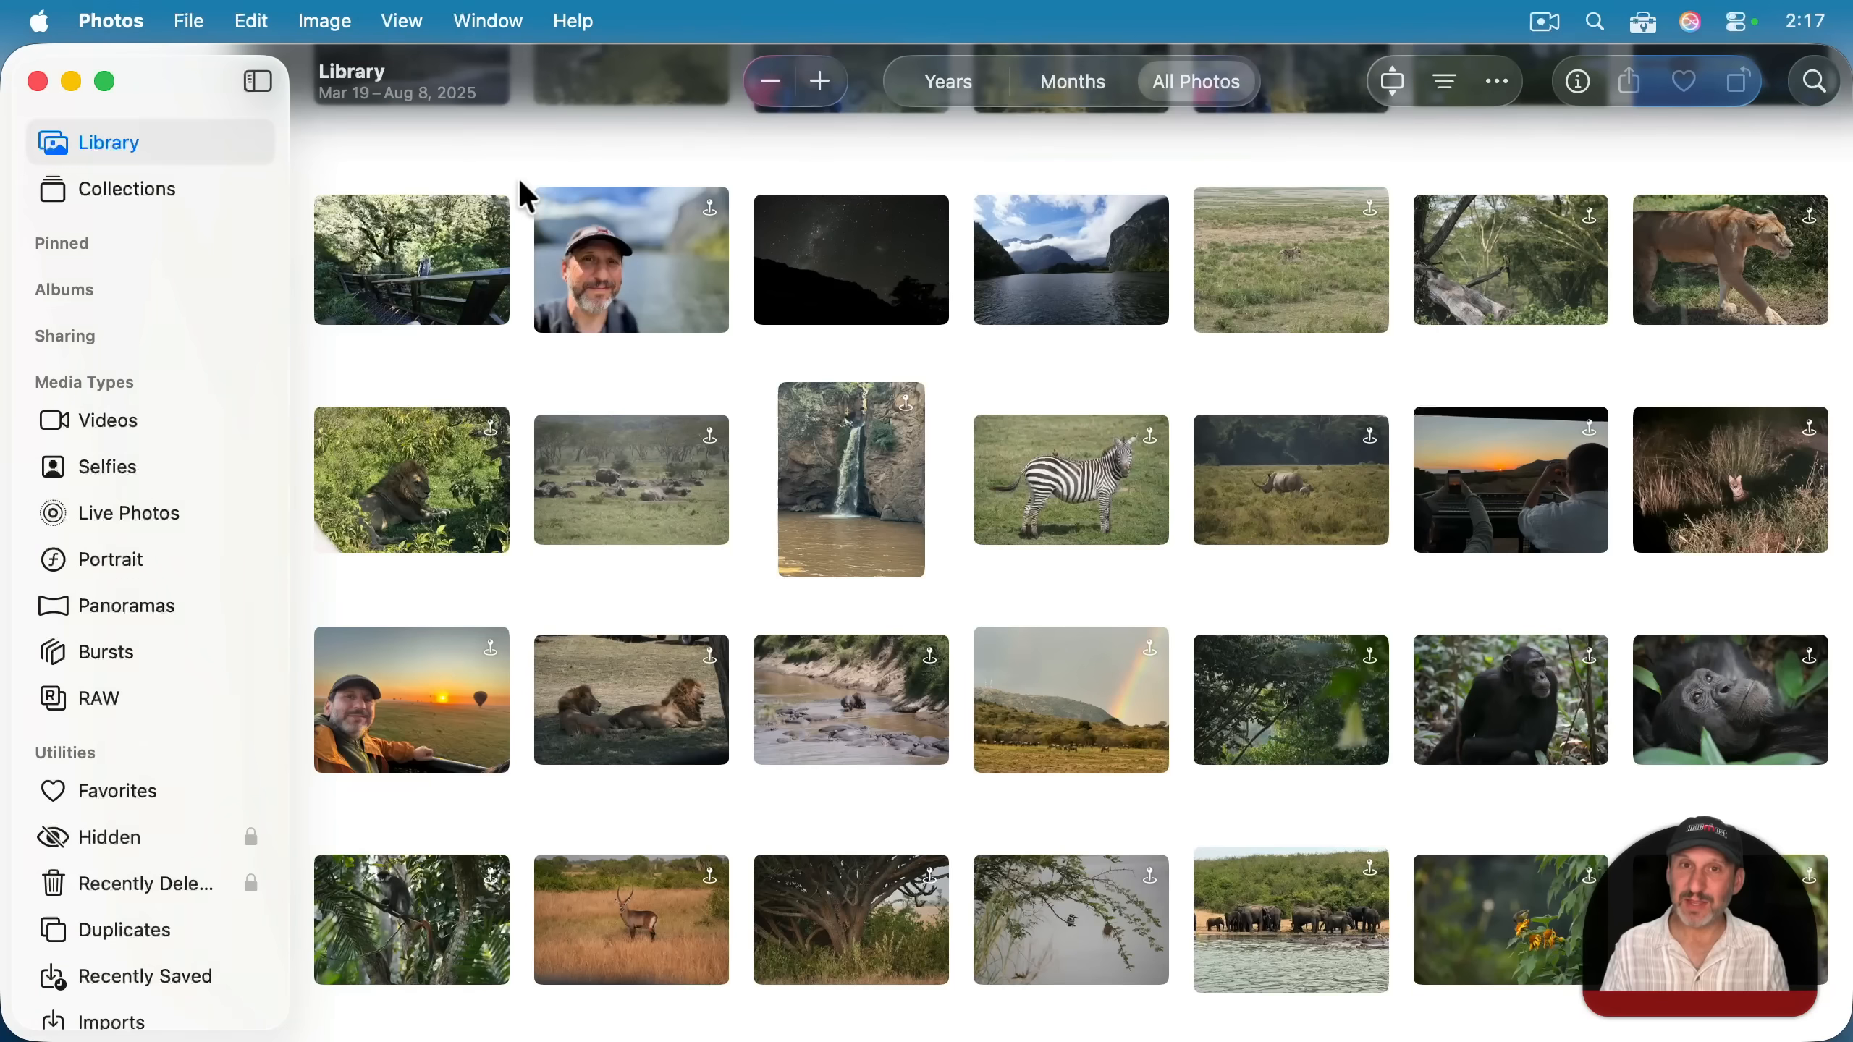
pyautogui.scroll(-3, 725, 633)
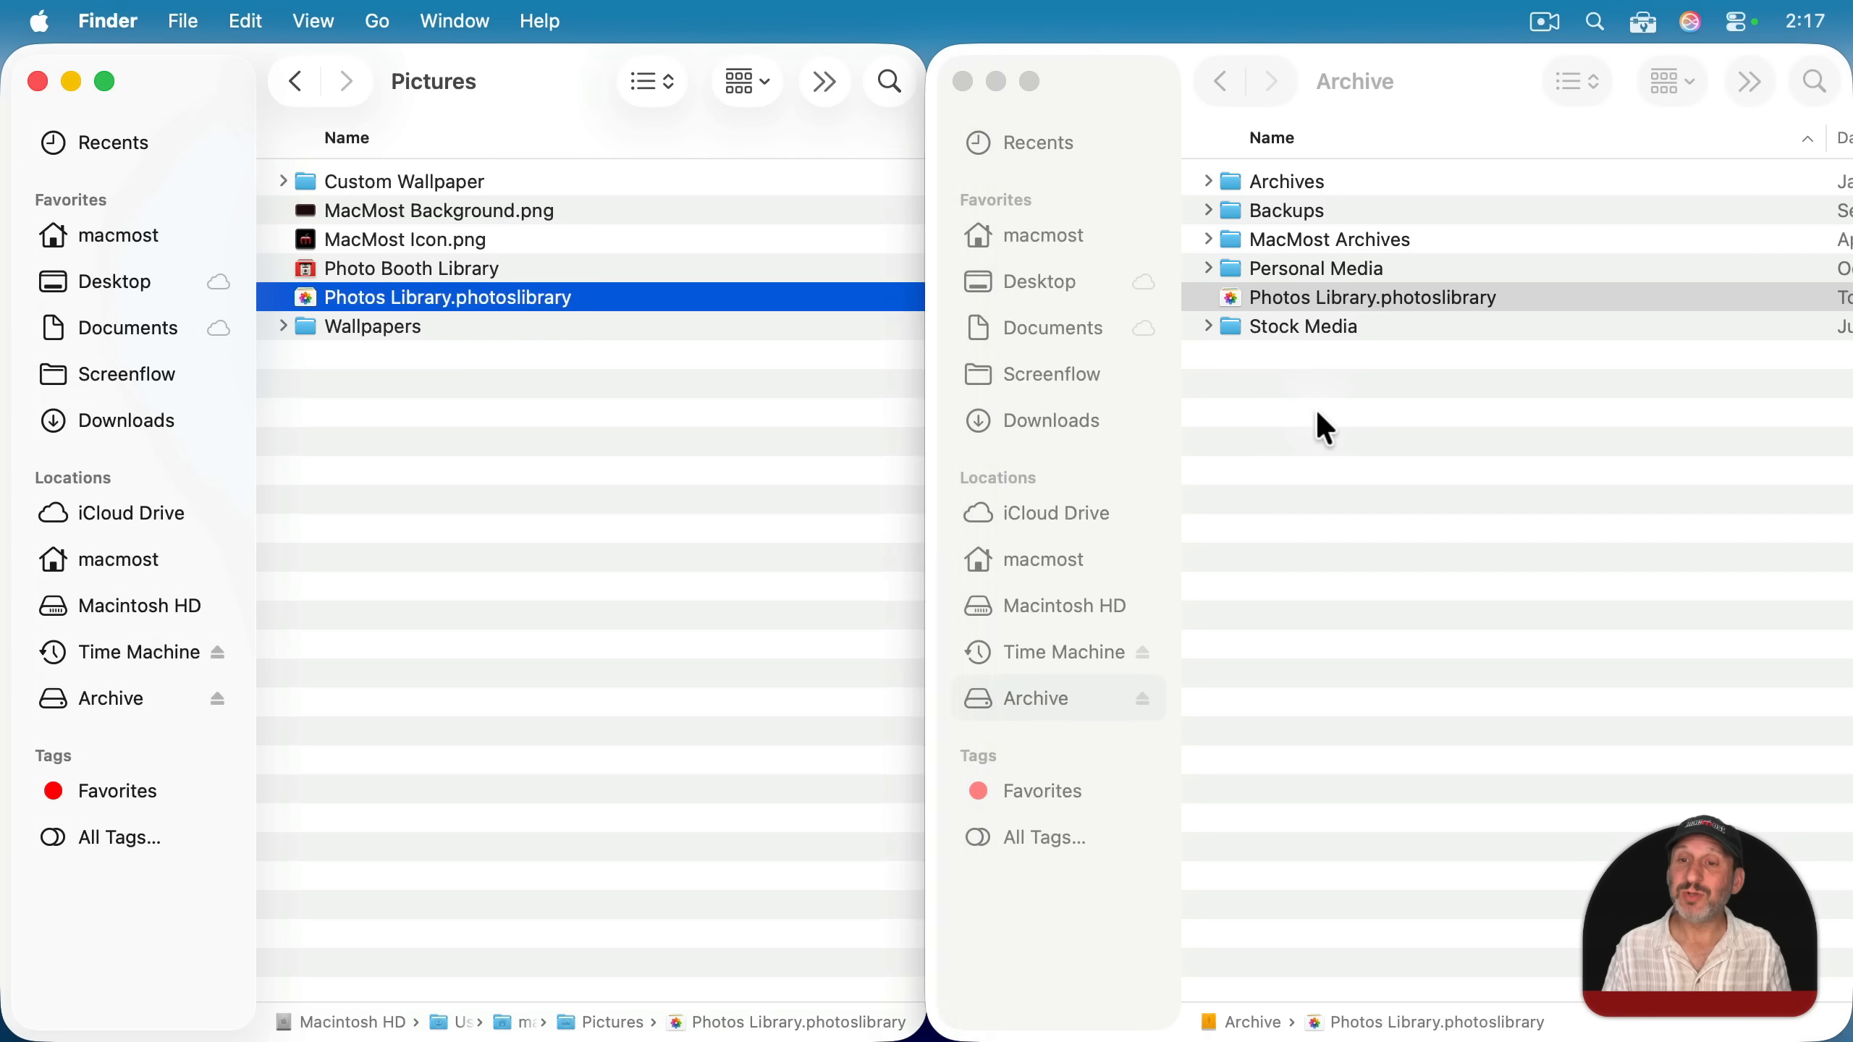
pyautogui.click(1229, 334)
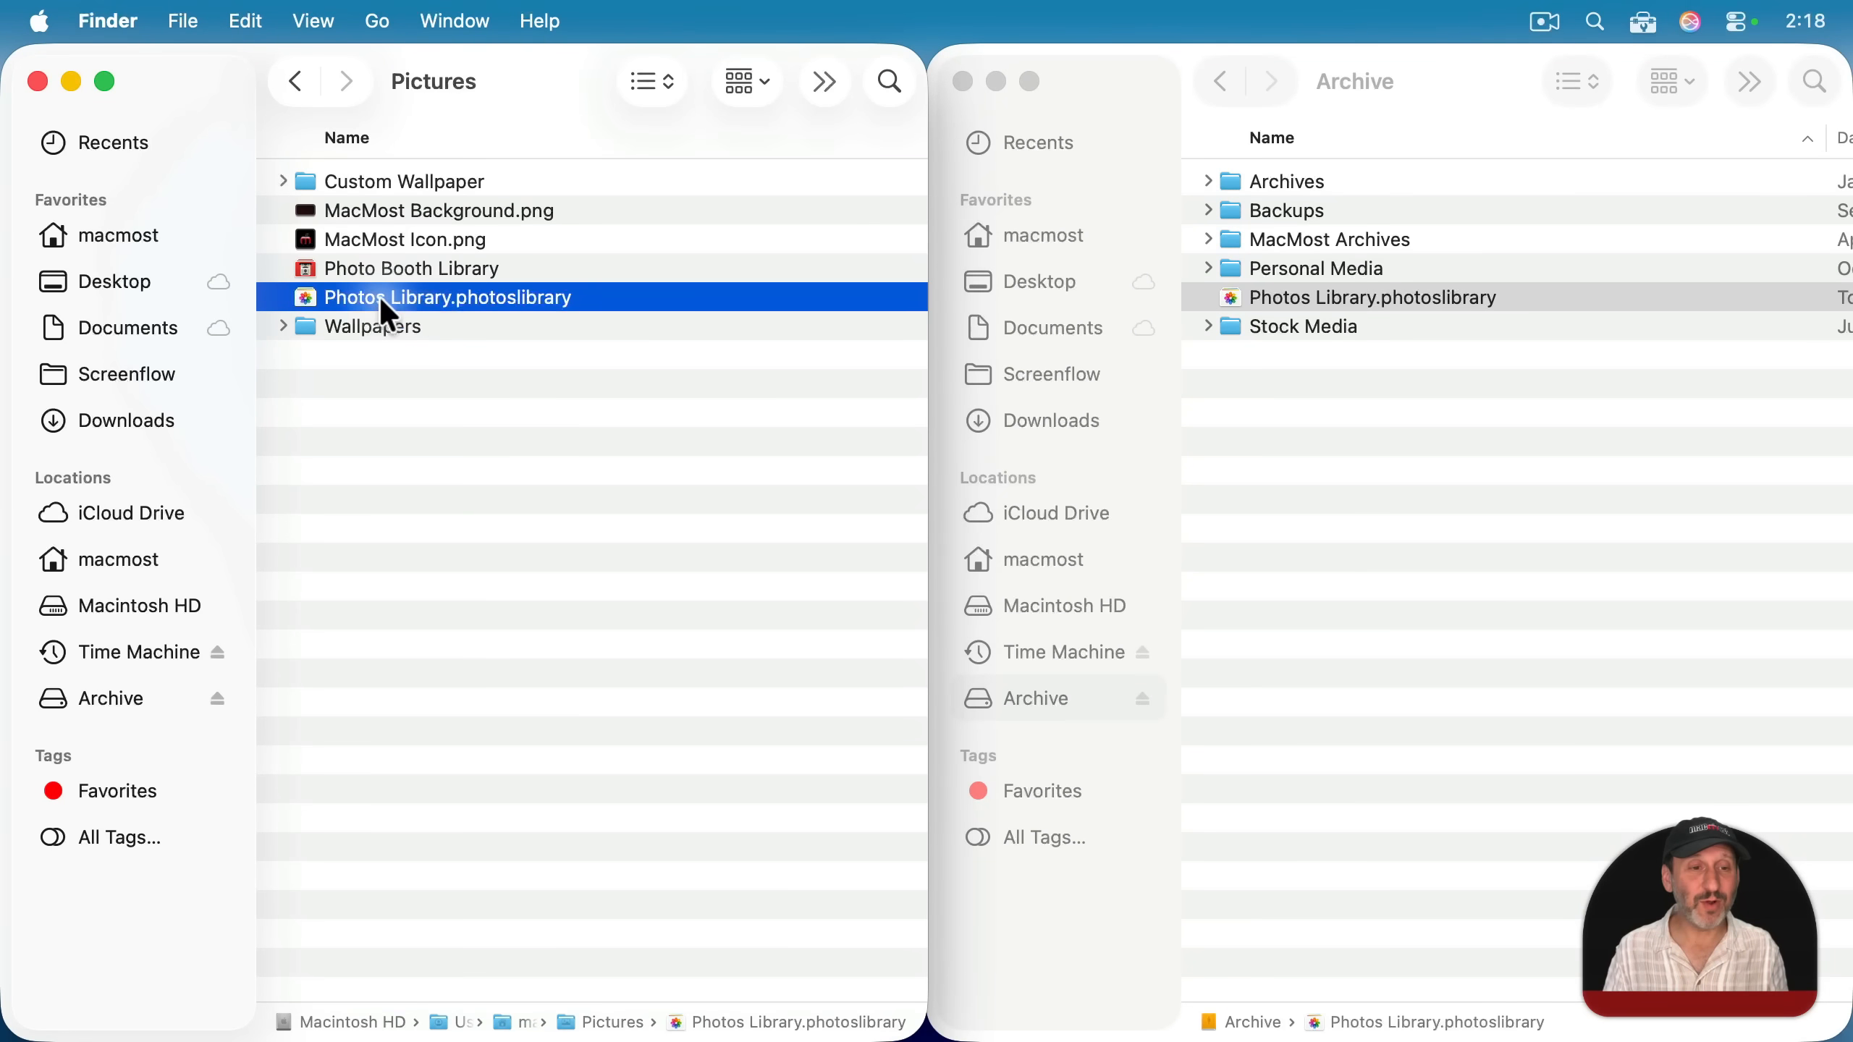
pyautogui.moveTo(380, 298)
pyautogui.mouseDown()
pyautogui.moveTo(678, 400)
pyautogui.moveTo(393, 306)
pyautogui.mouseUp()
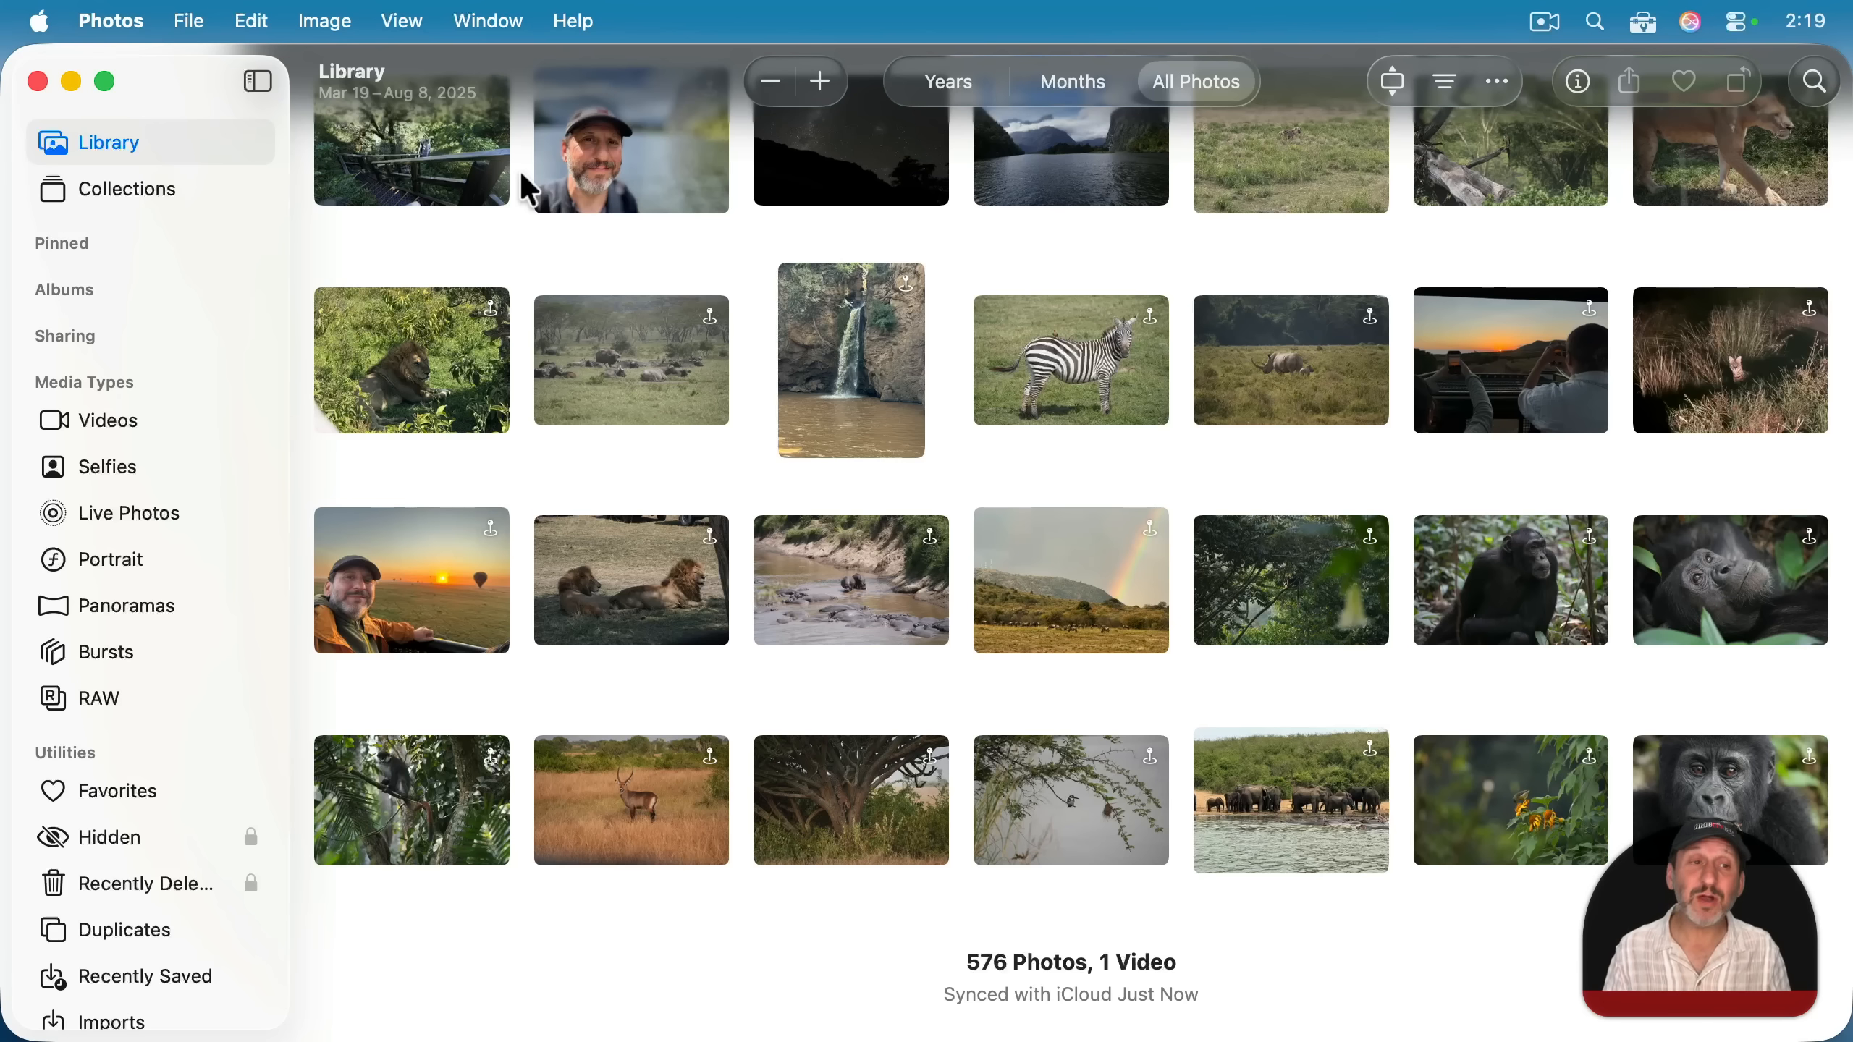
# - Quit Photos and relaunch it with the prompt for choosing which library to open
pyautogui.click(108, 19)
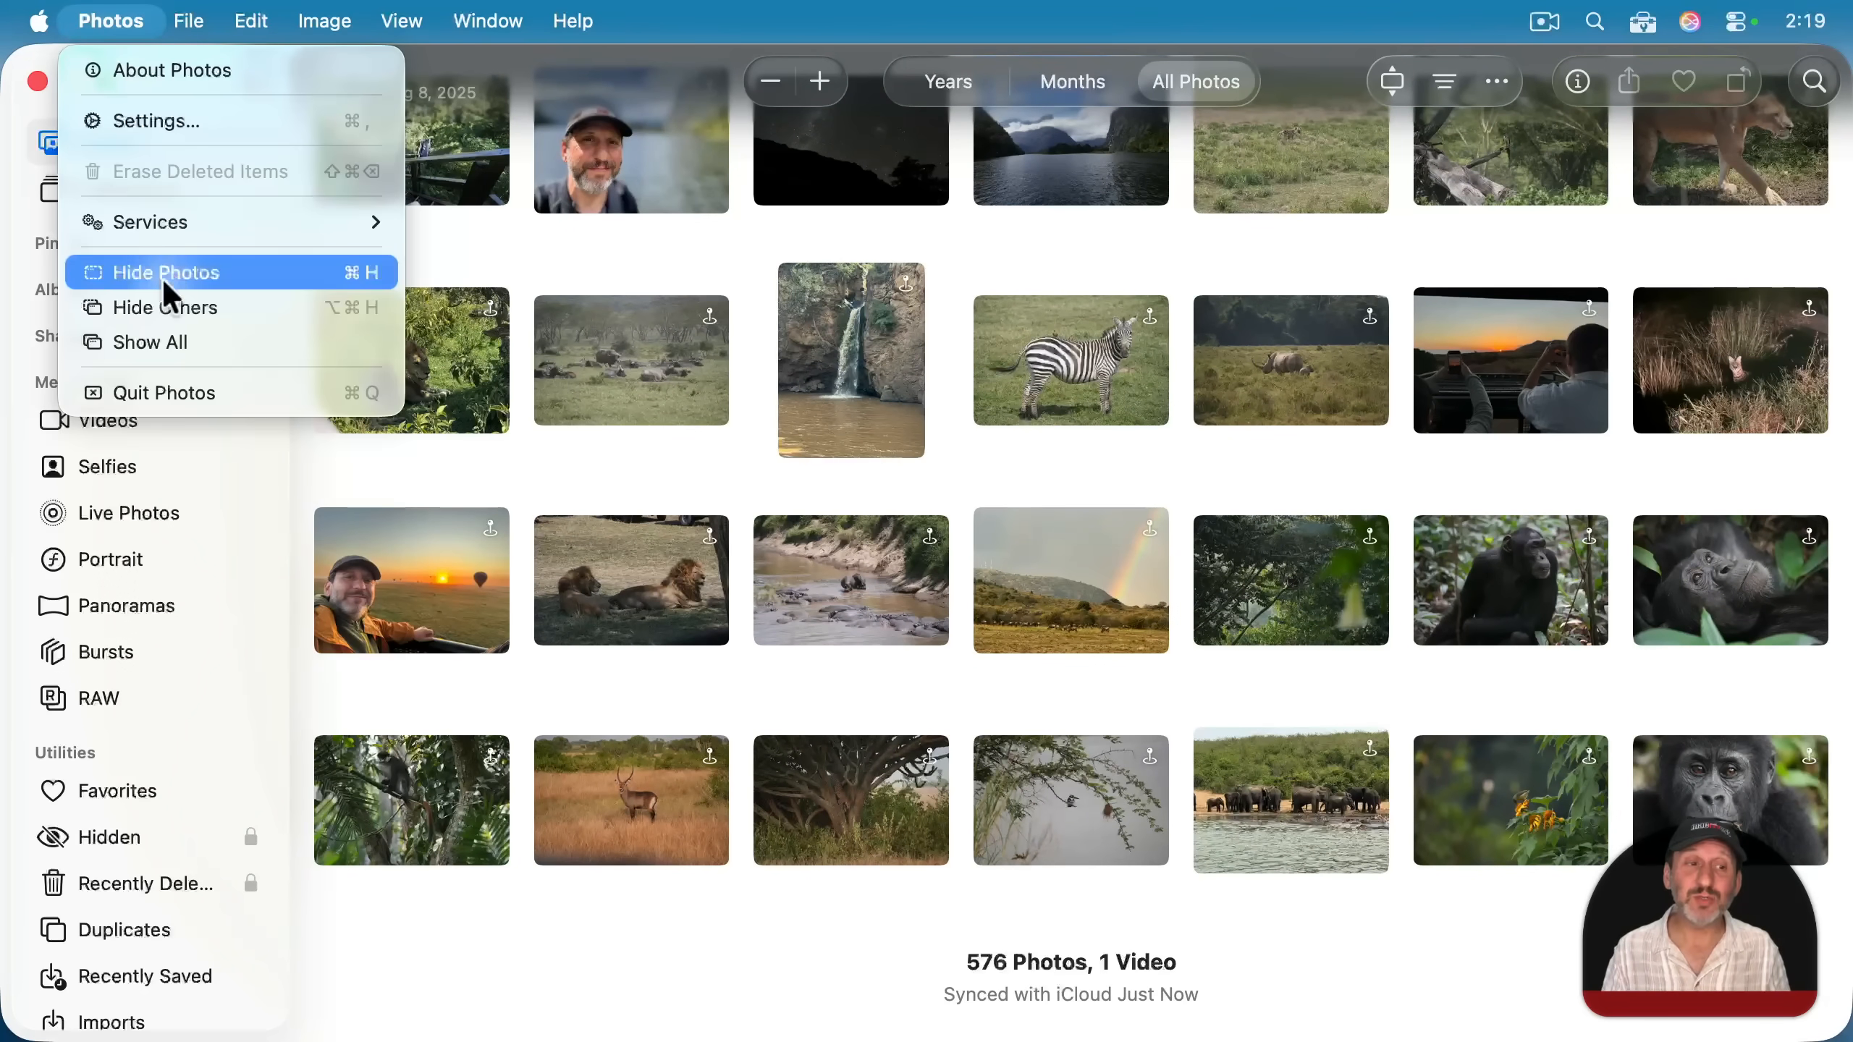
pyautogui.click(186, 385)
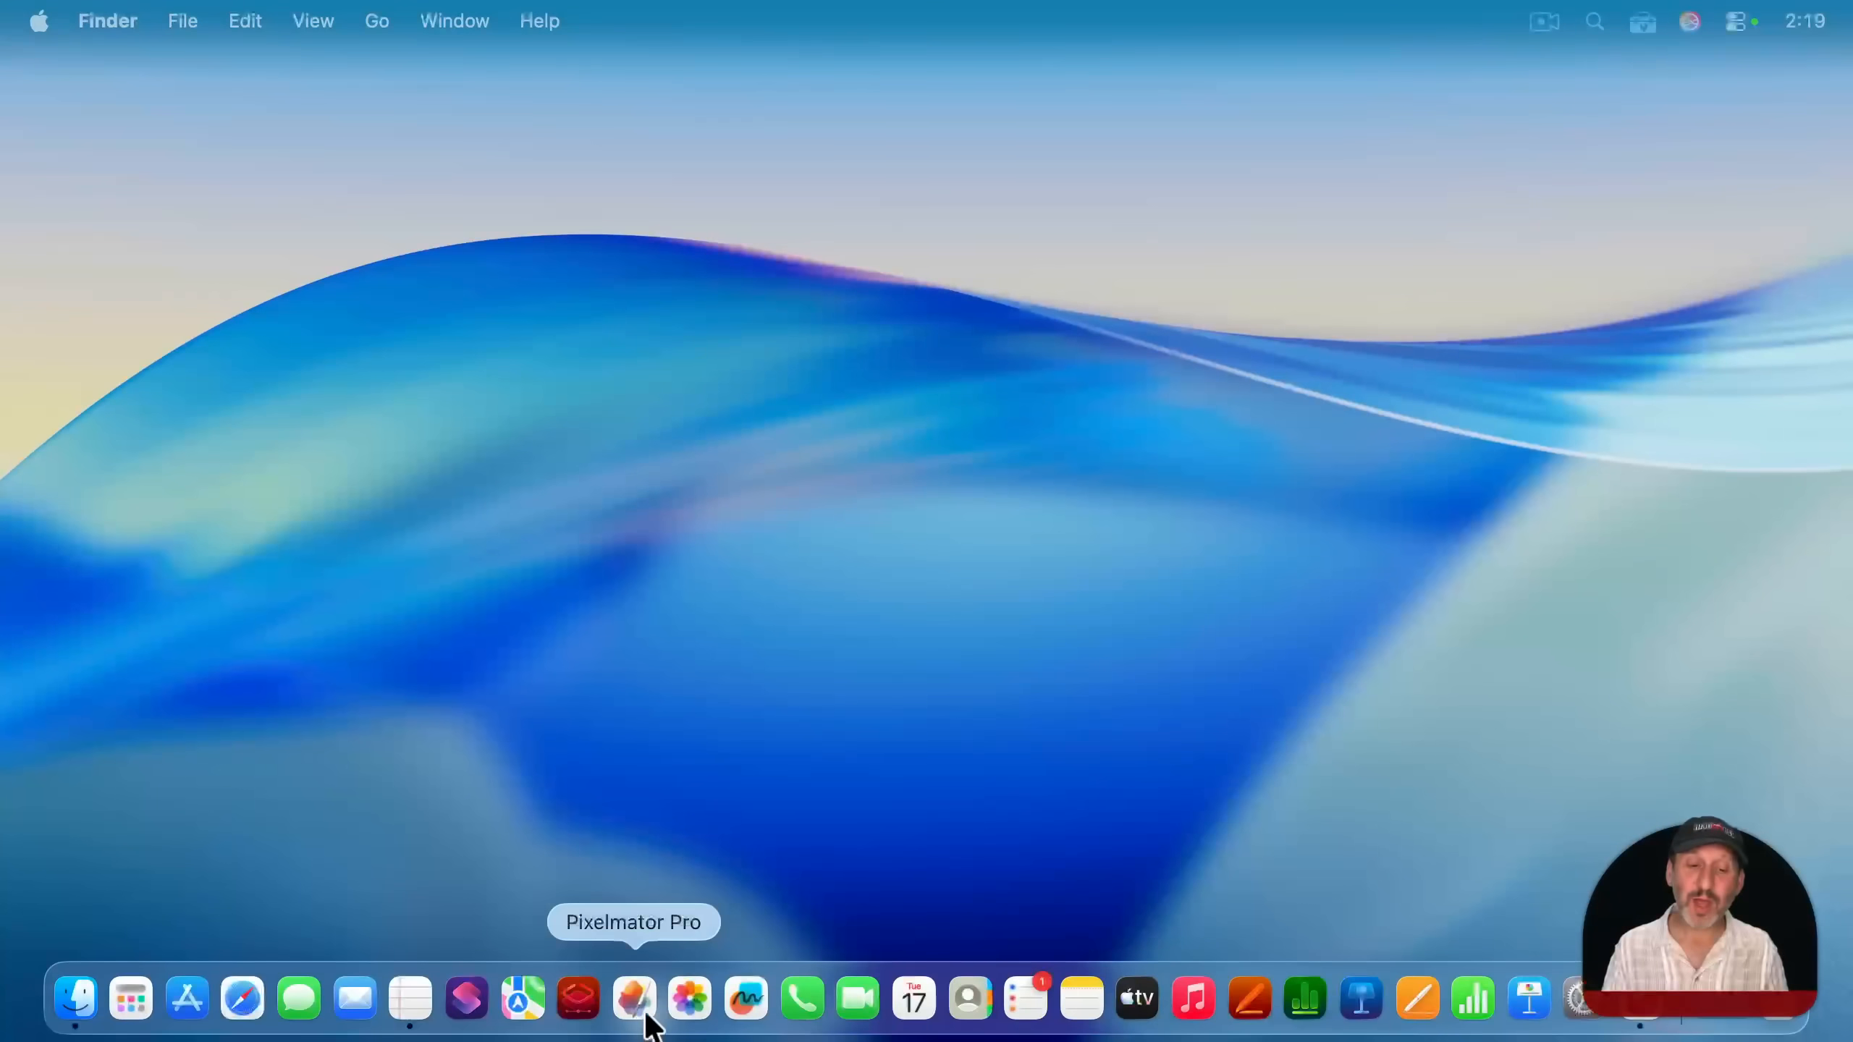
pyautogui.press('alt')
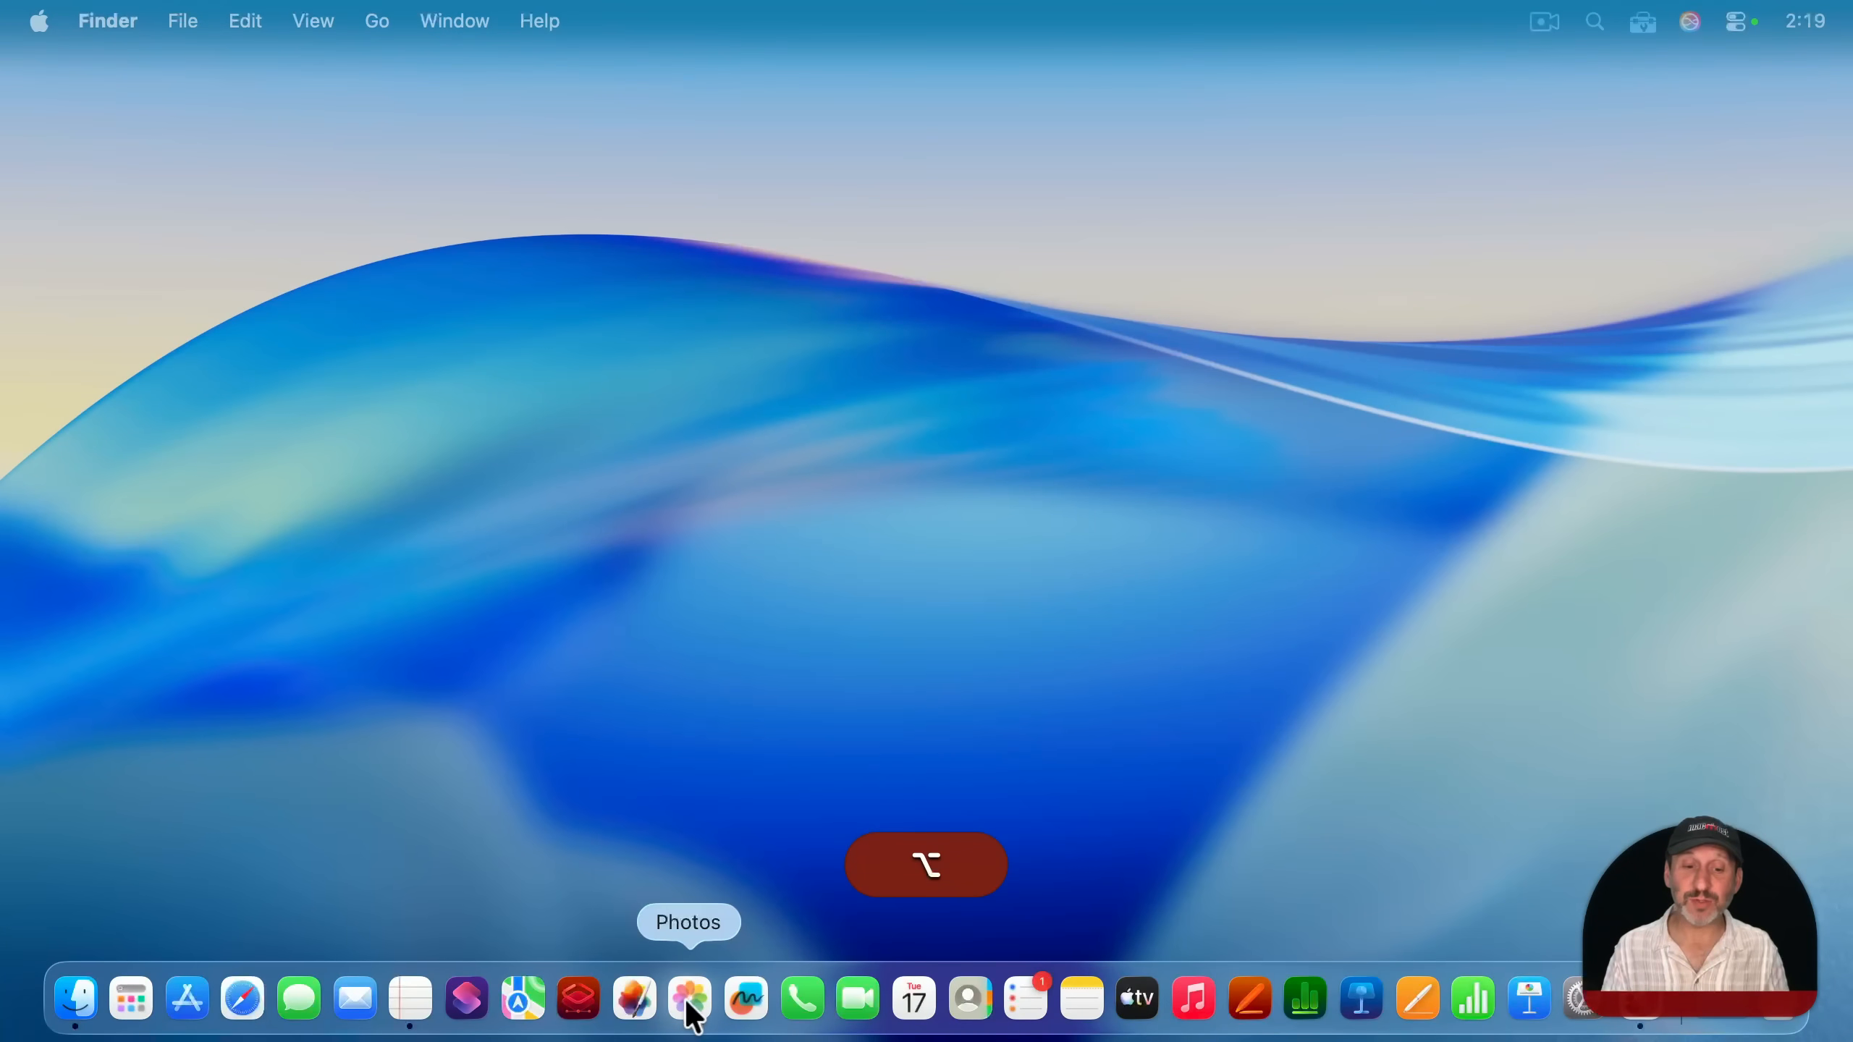
pyautogui.keyDown('alt'); pyautogui.click(688, 1002); pyautogui.keyUp('alt')
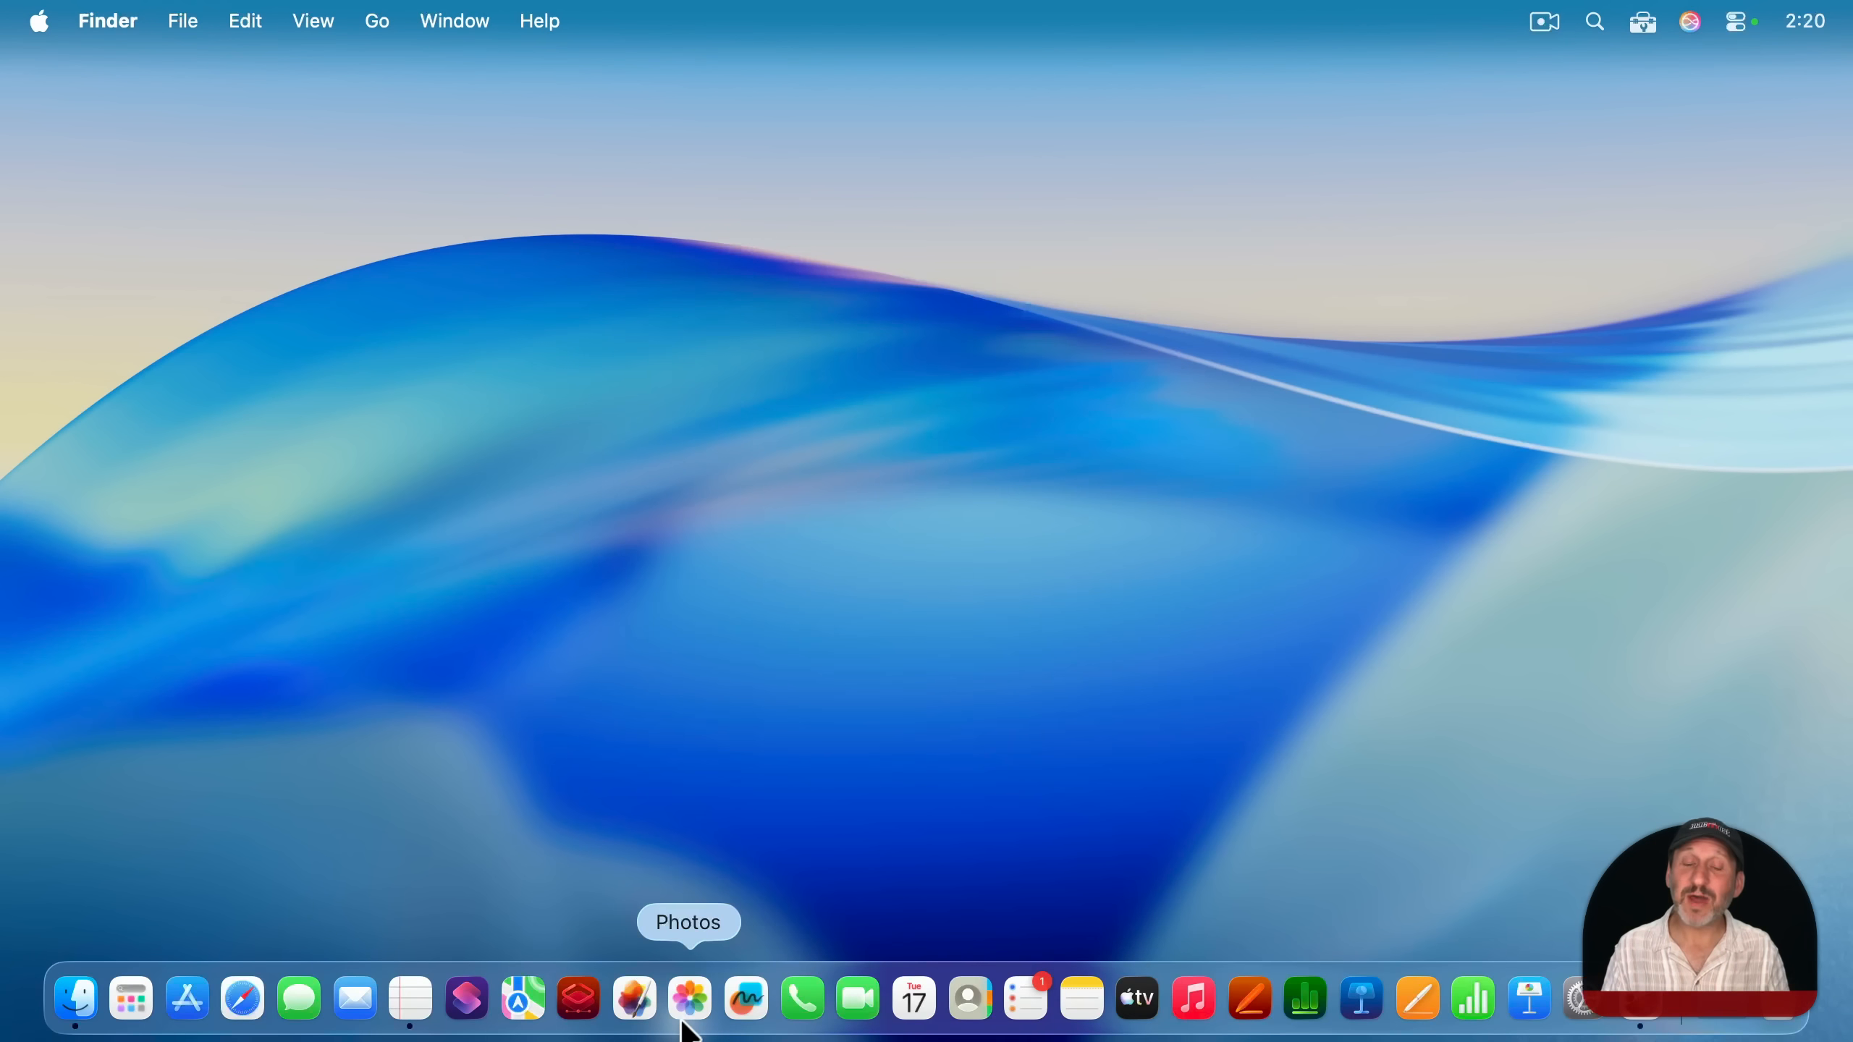
# - Launch Photos in repair mode to bring up the Repair Library prompt for the Photos Library
pyautogui.press('alt+super')
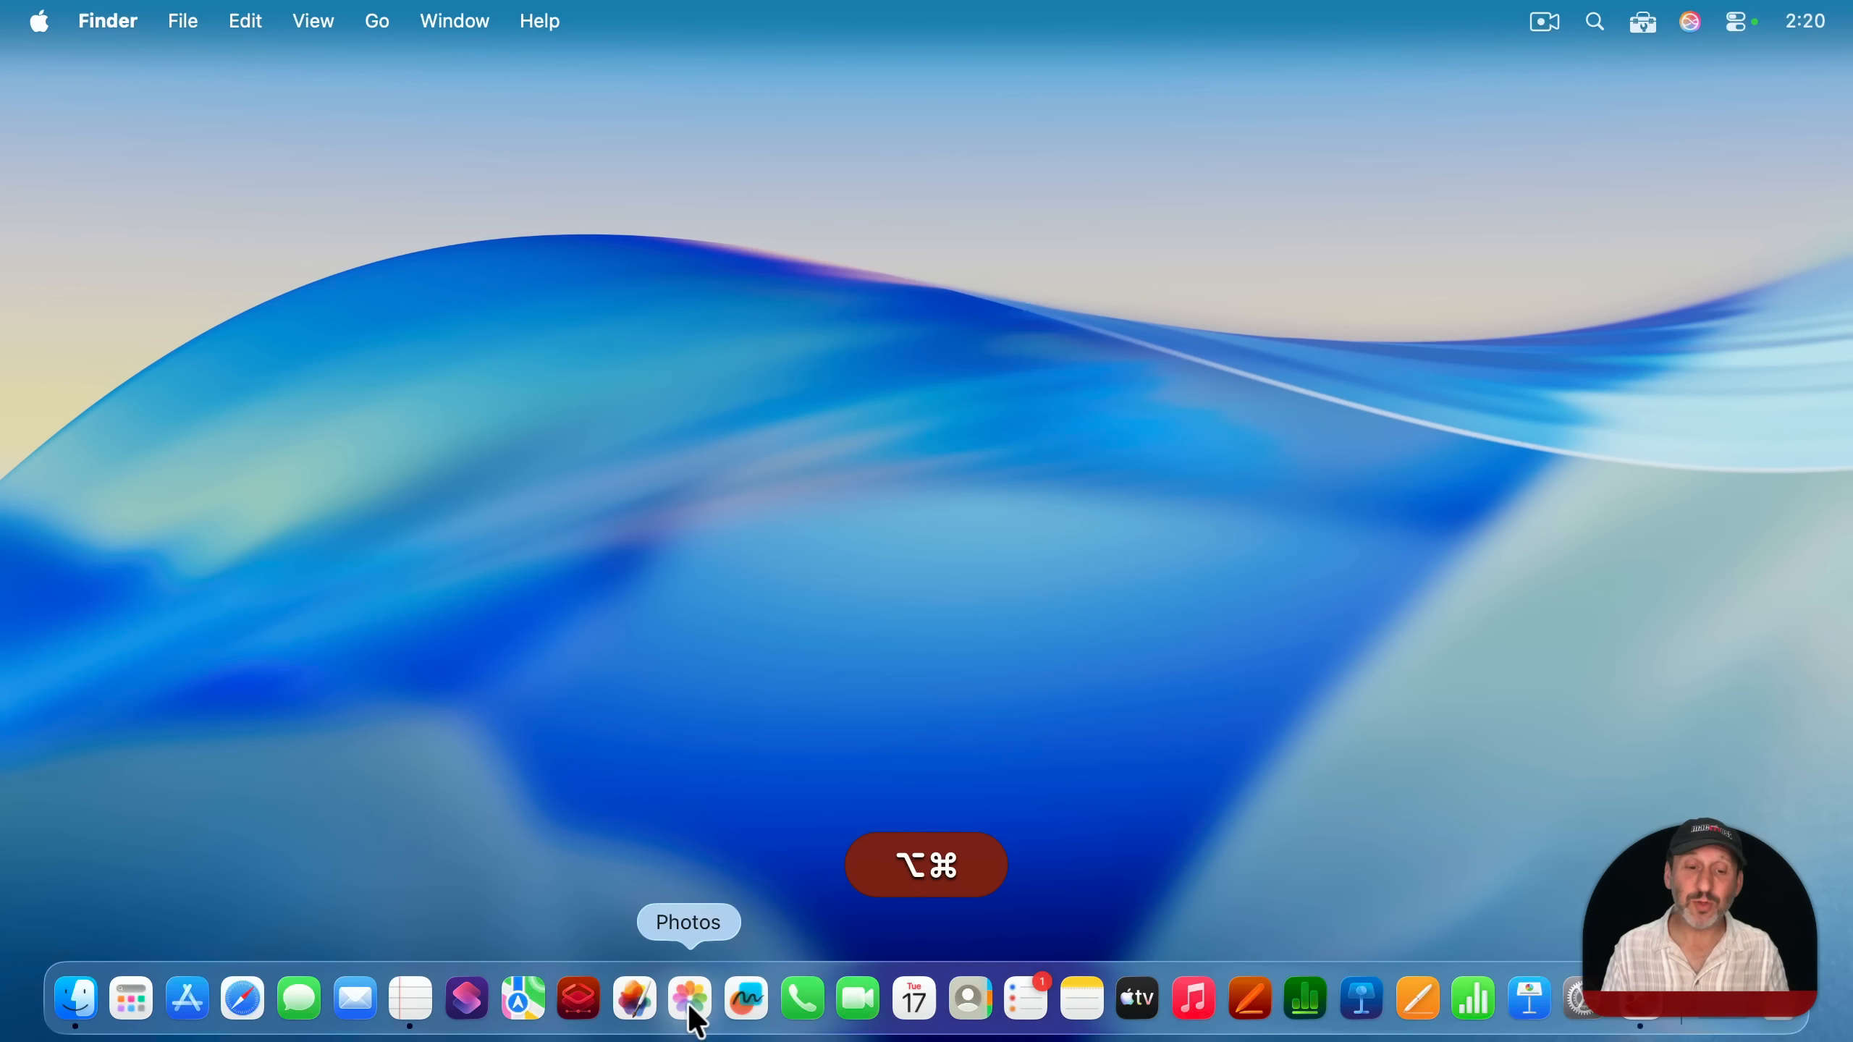
pyautogui.keyDown('alt'); pyautogui.keyDown('super'); pyautogui.click(690, 1002); pyautogui.keyUp('super'); pyautogui.keyUp('alt')
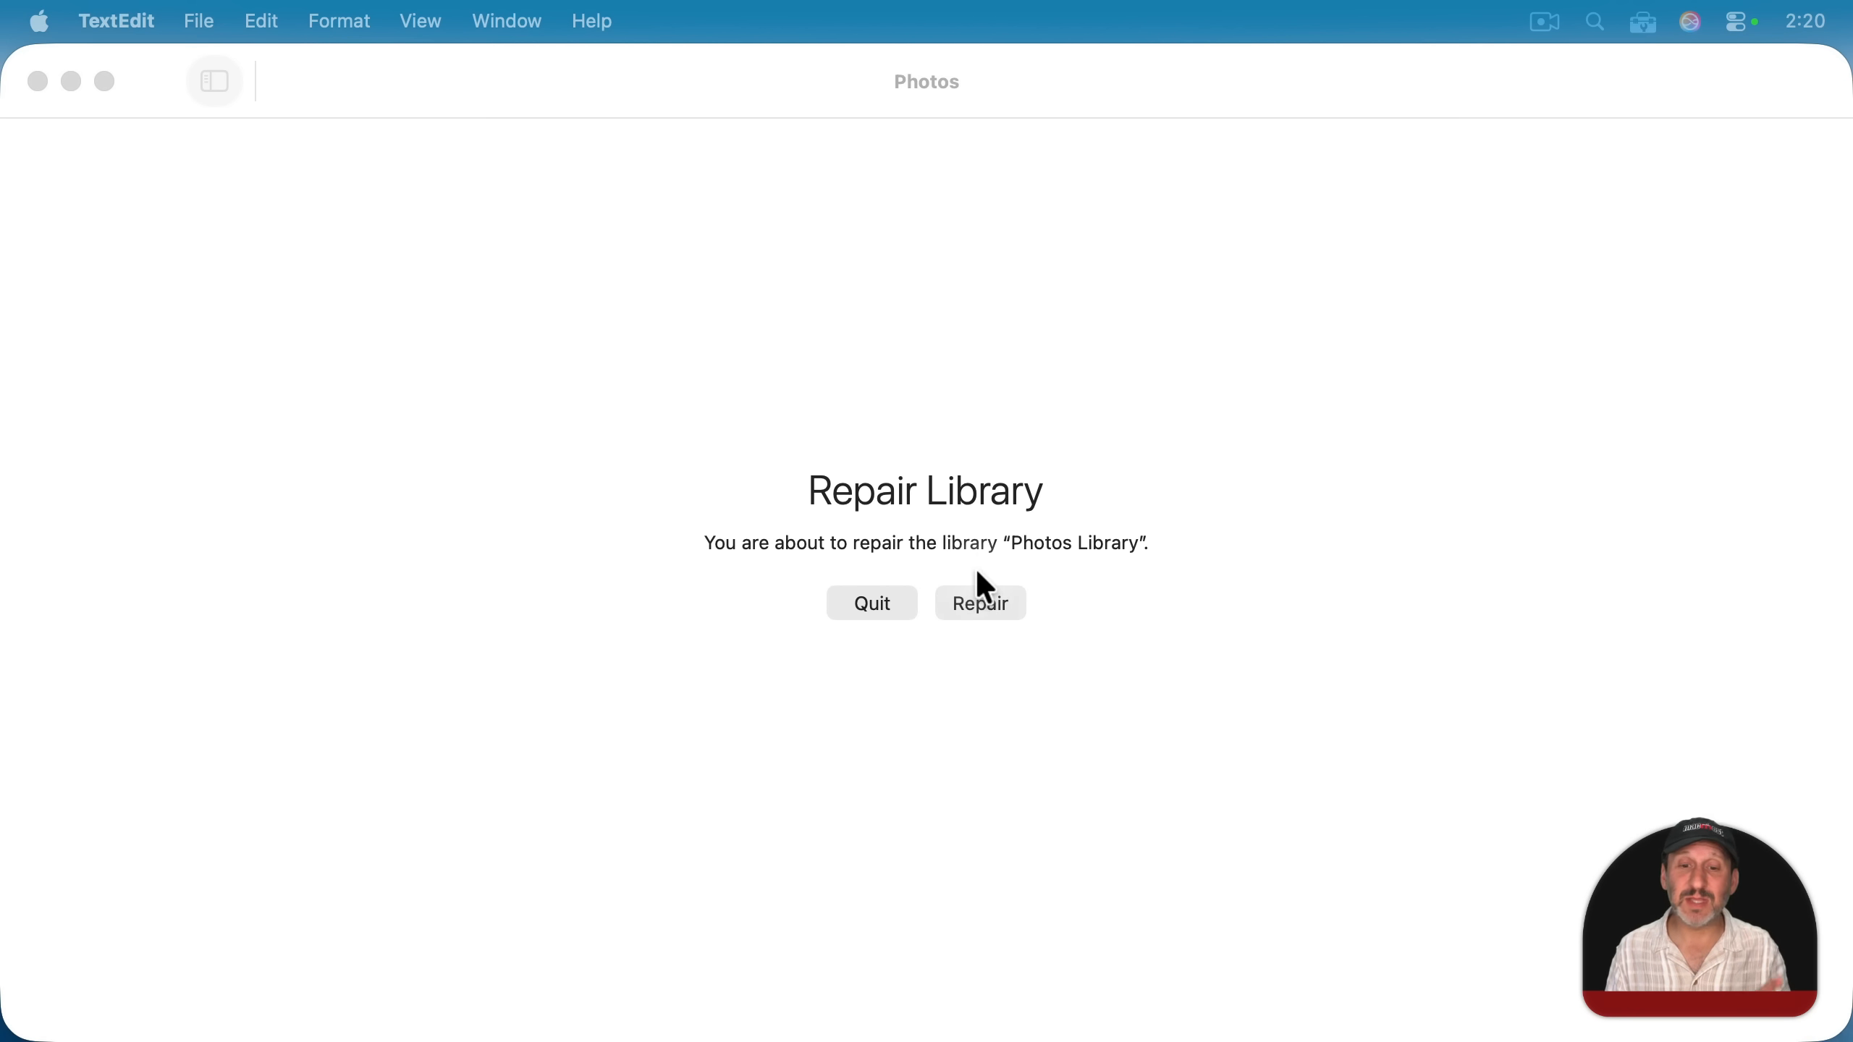
pyautogui.click(1019, 547)
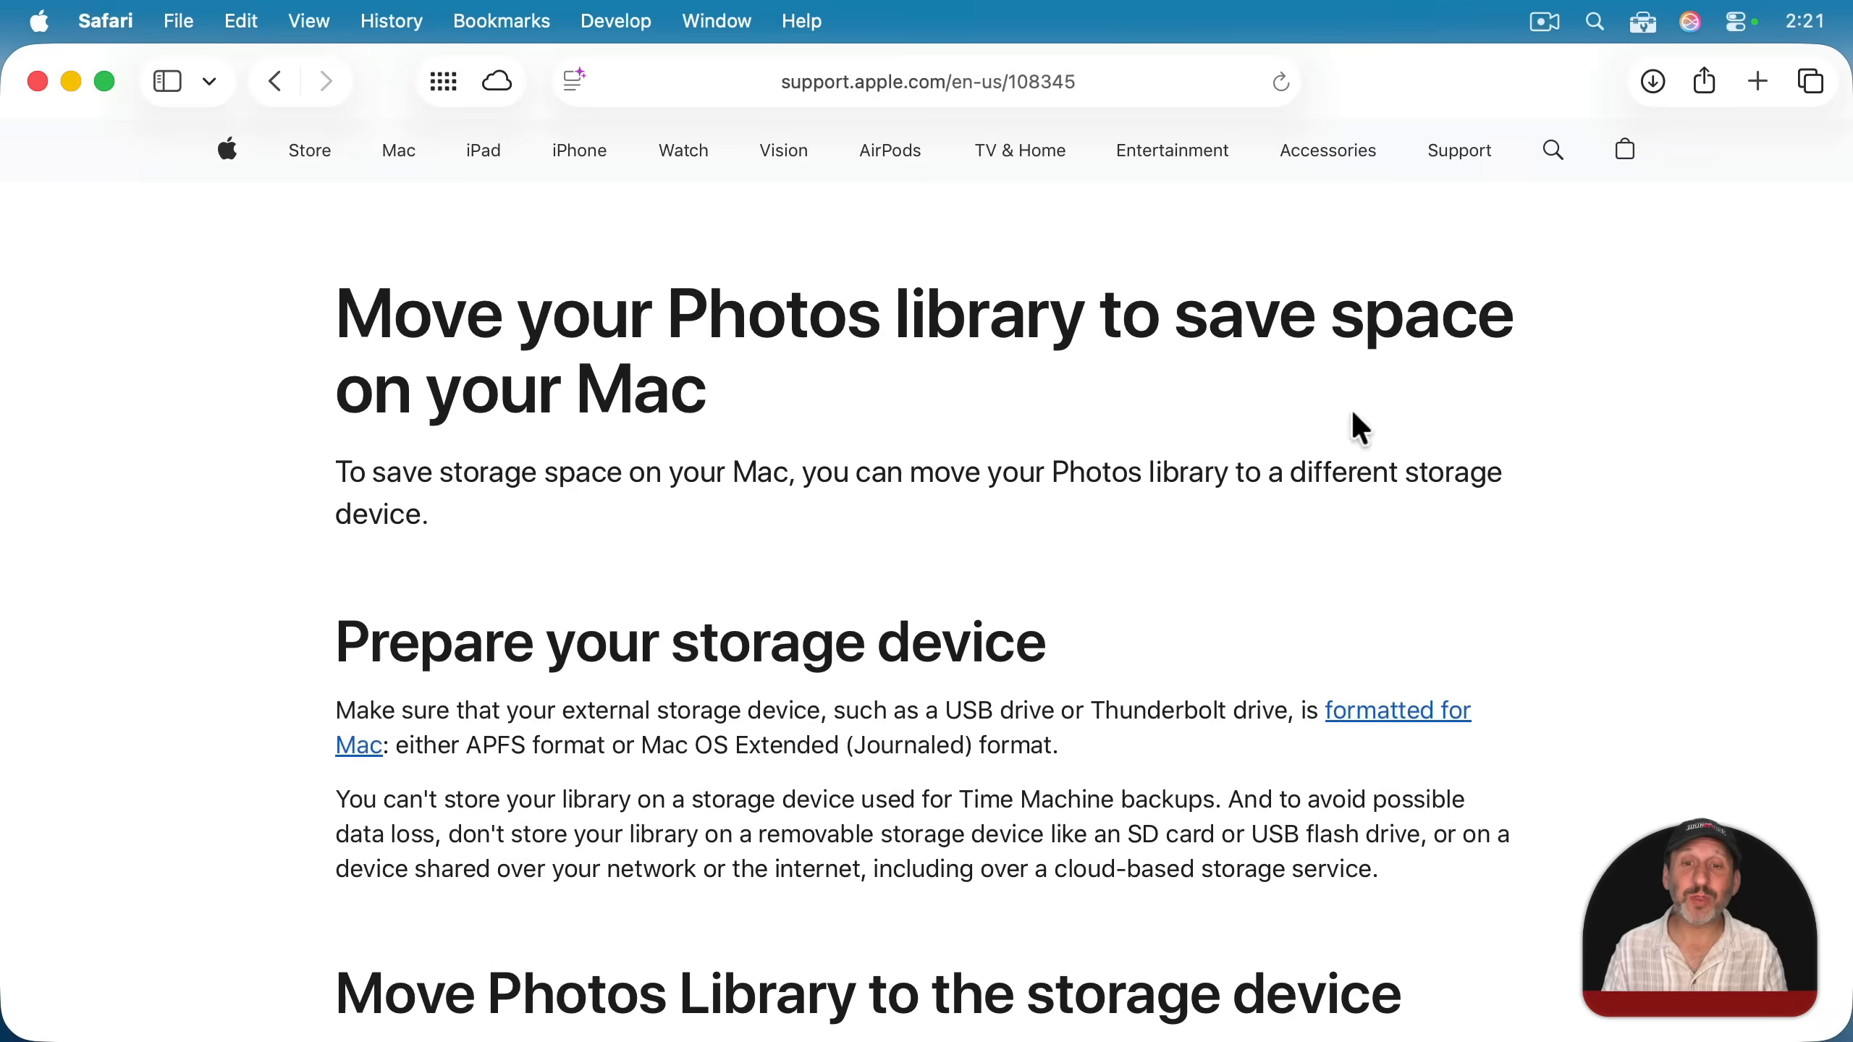
# - Switch to Safari and read the Apple support article's sections on preparing the storage device and moving the Photos library
pyautogui.scroll(-1, 930, 781)
pyautogui.scroll(-15, 931, 780)
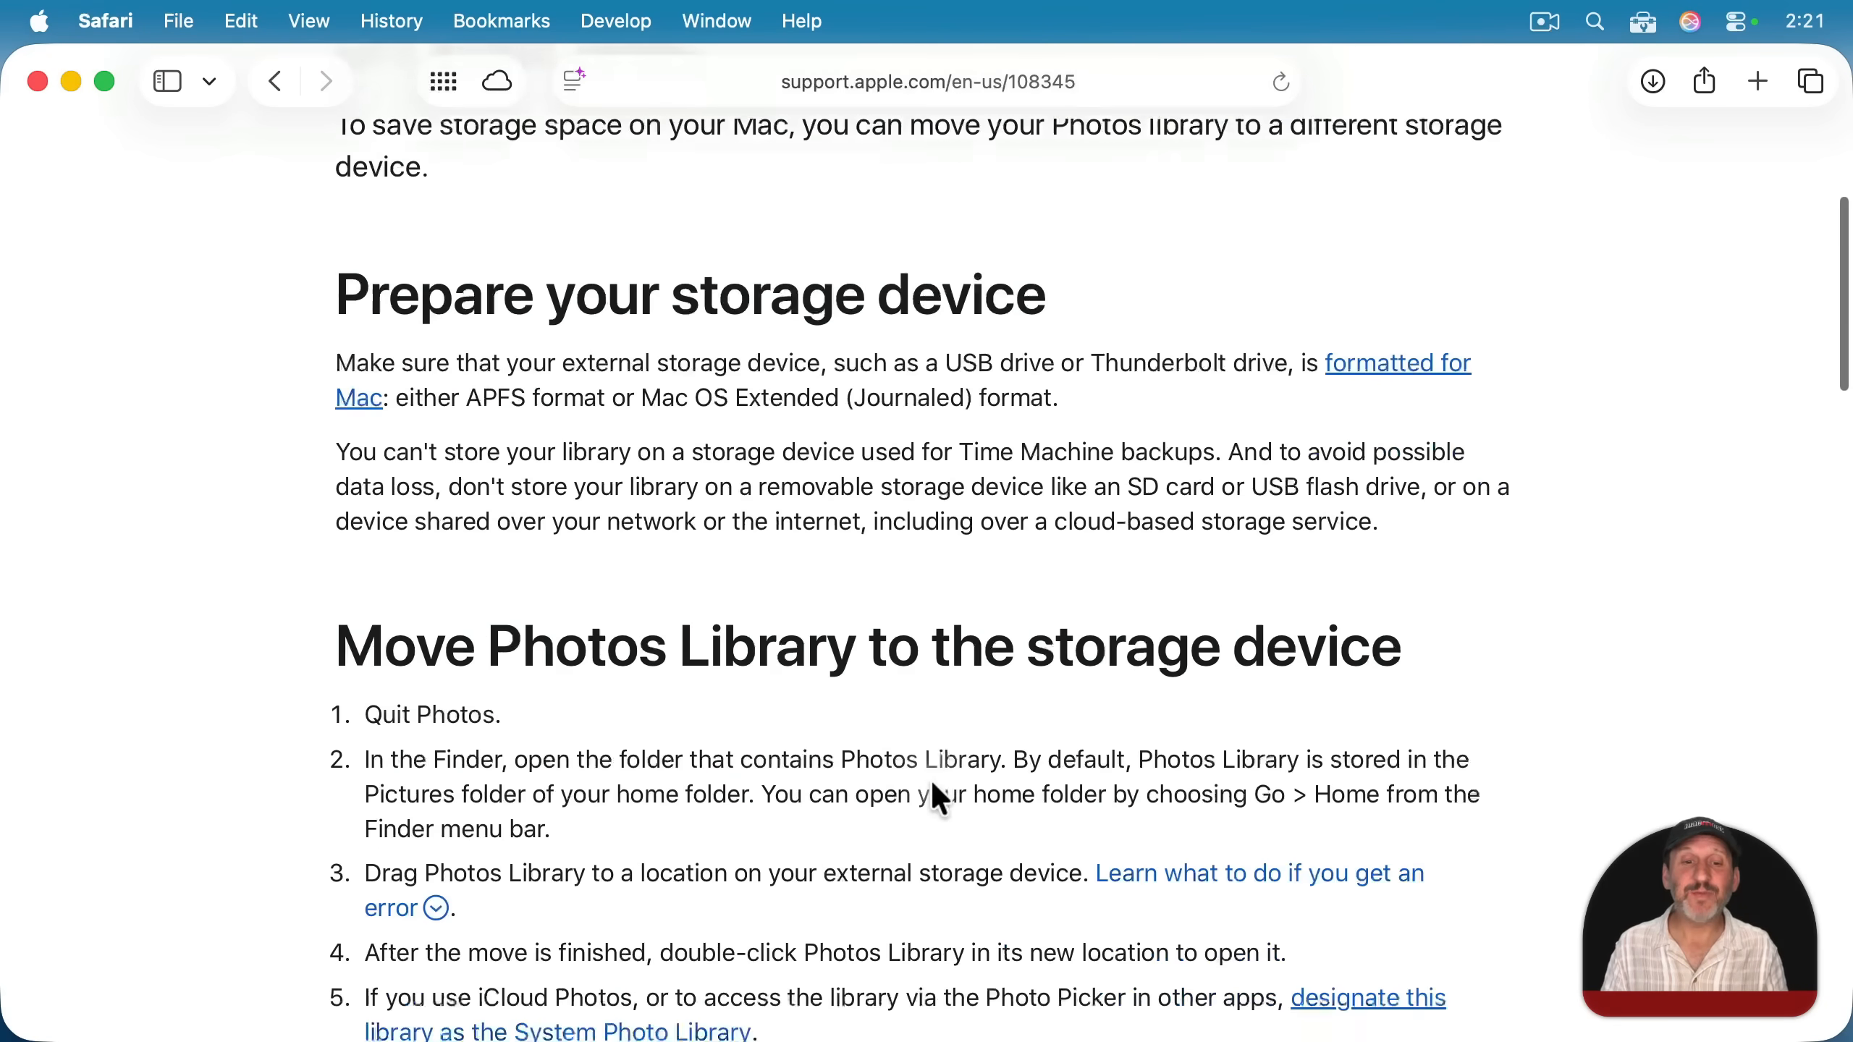